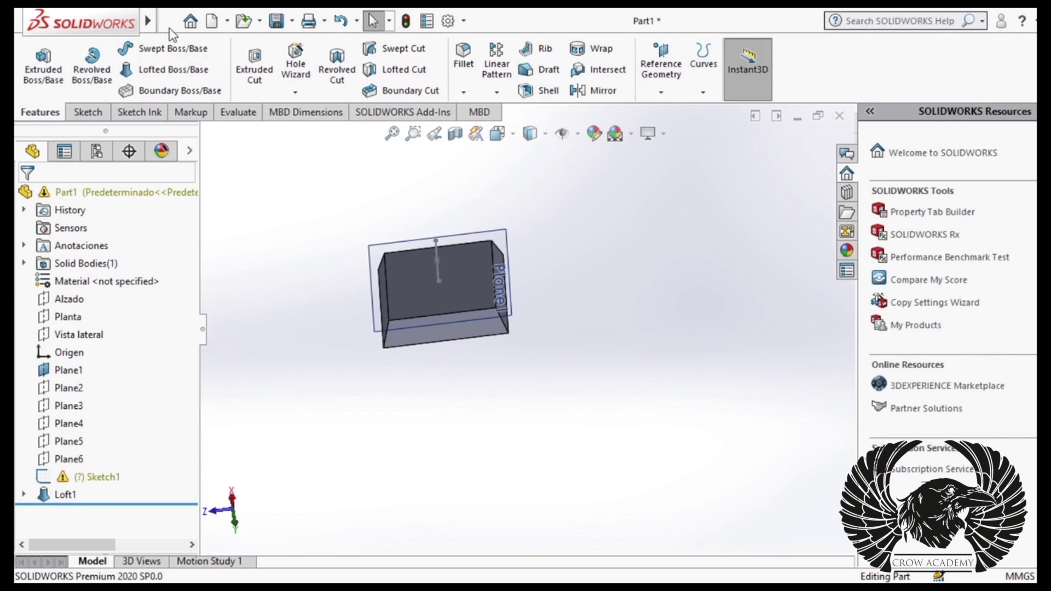
Create a new blank part, Part3, and orbit to see the Planta plane at an angle.
key(ctrl+n)
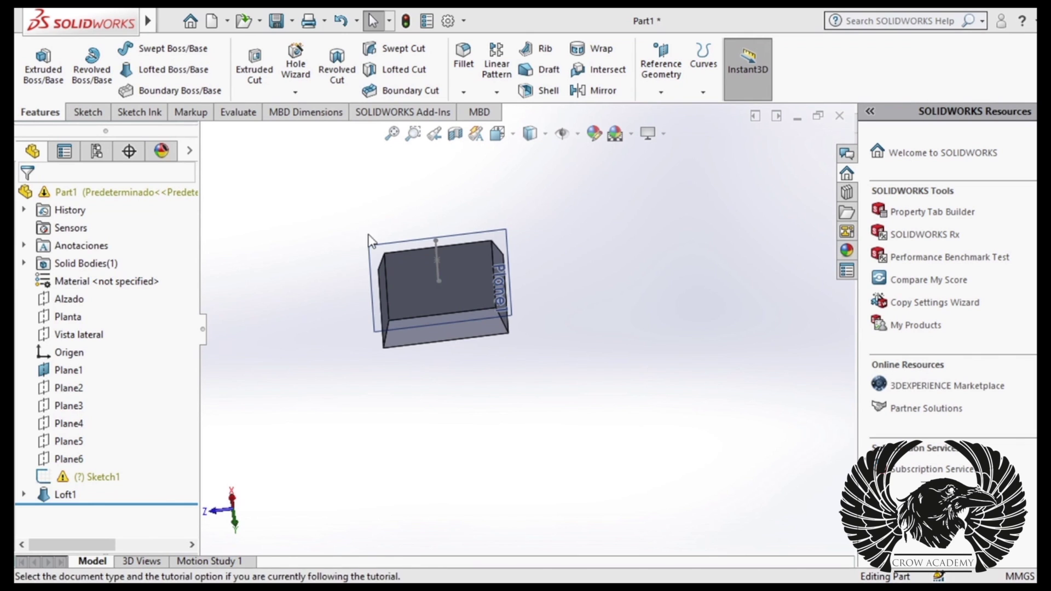
key(ctrl+8)
mouse_move(502, 291)
middle_down()
mouse_move(587, 287)
mouse_move(585, 303)
middle_up()
Create reference planes offset from Planta and hide Plane1.
click(412, 274)
click(458, 258)
click(79, 116)
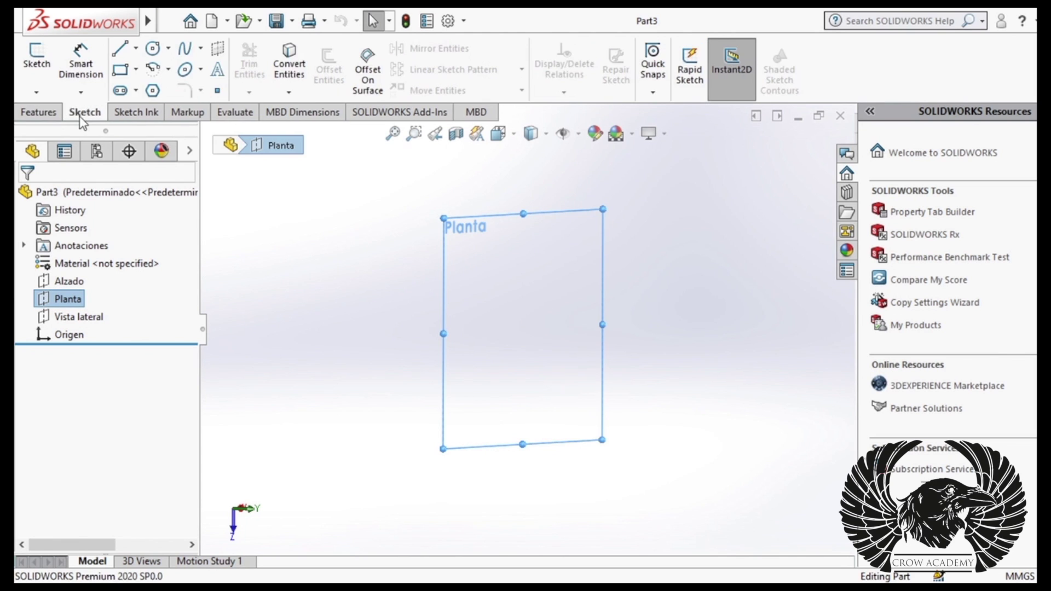
click(52, 114)
click(660, 66)
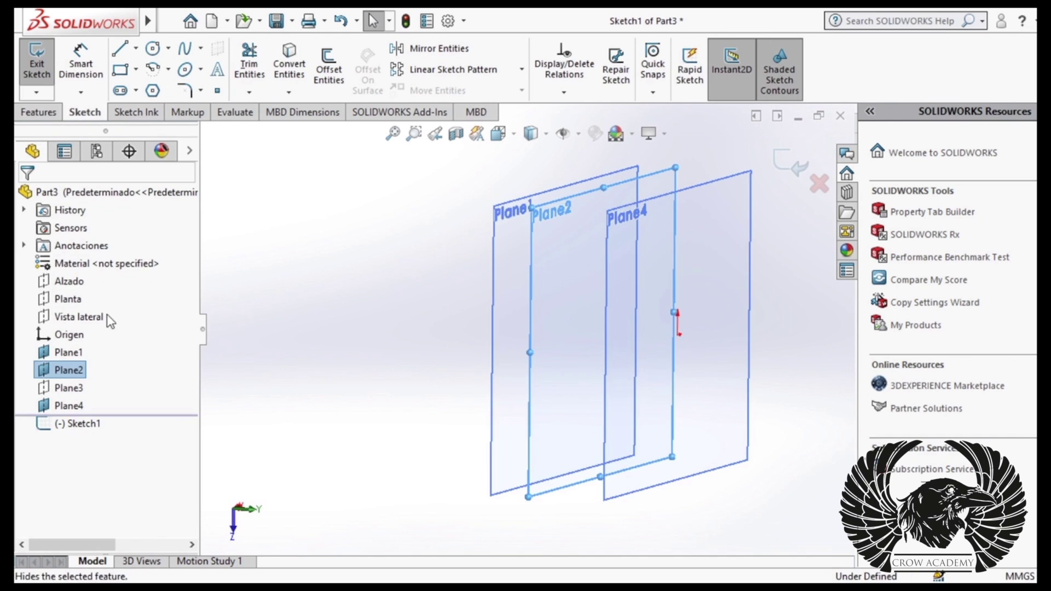
click(75, 355)
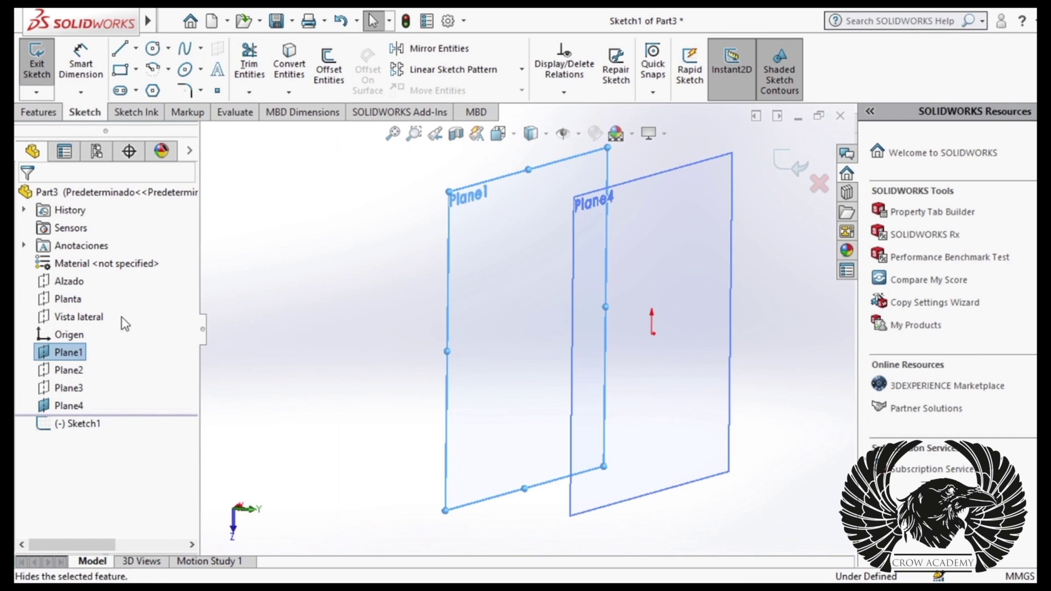
click(124, 323)
Add three more offset planes using Plane4 as the reference.
click(39, 113)
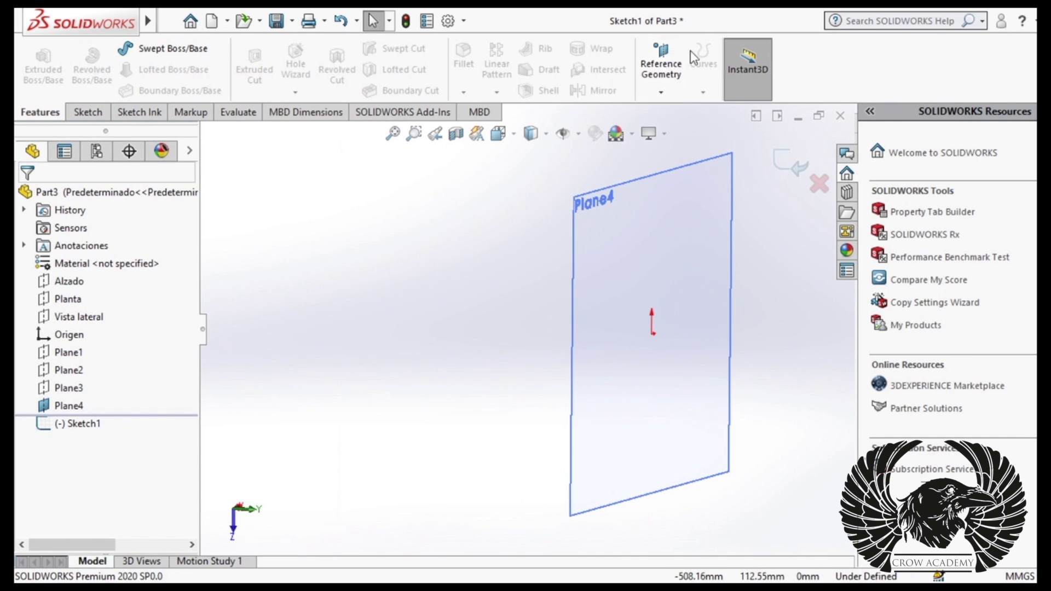
click(636, 281)
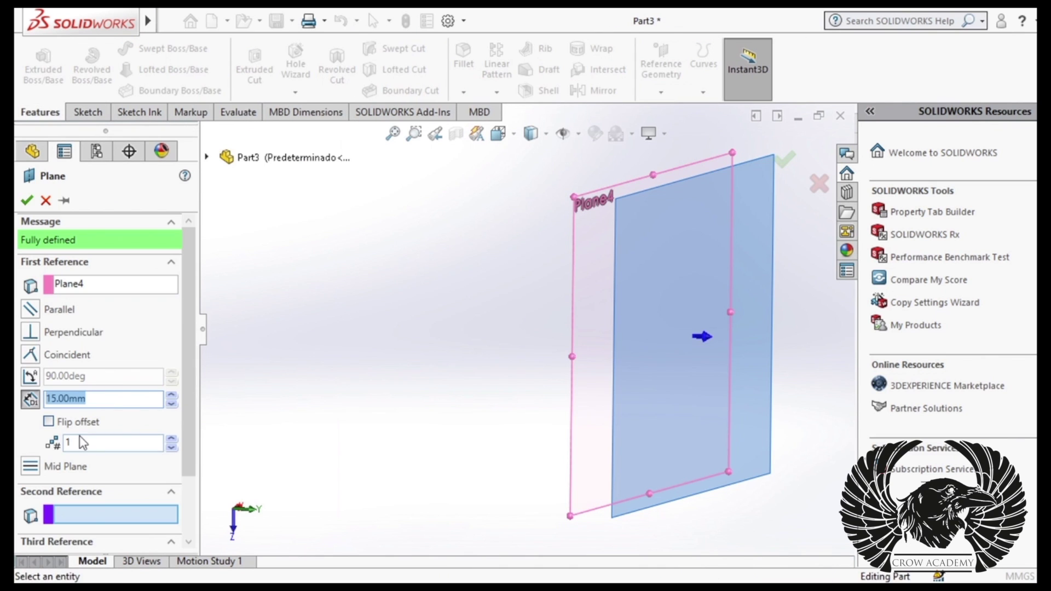
double_click(88, 442)
text(3)
key(Return)
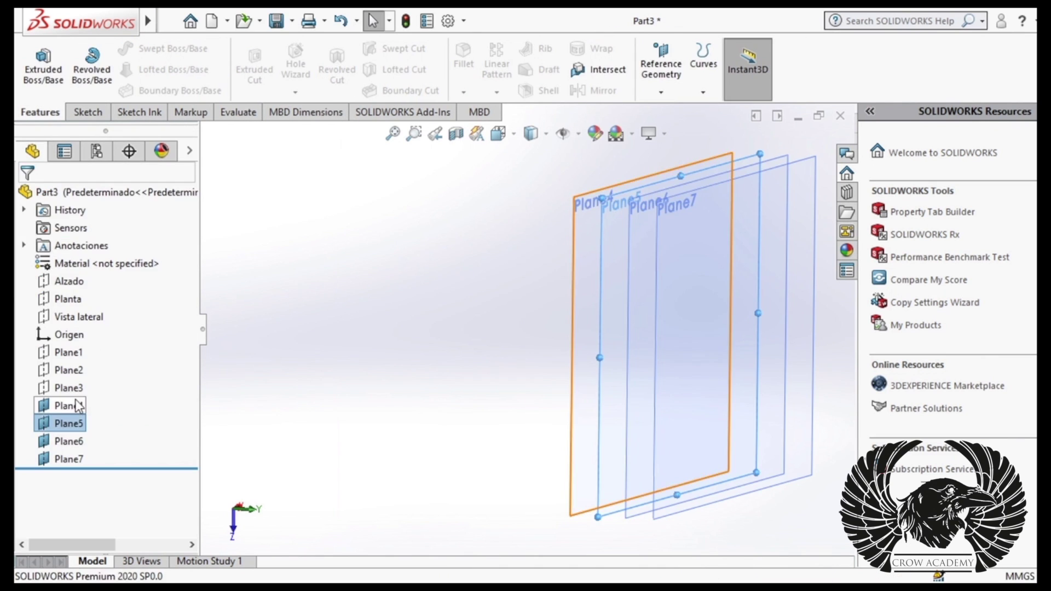
Show all the stacked planes, then view Planta straight on.
click(68, 388)
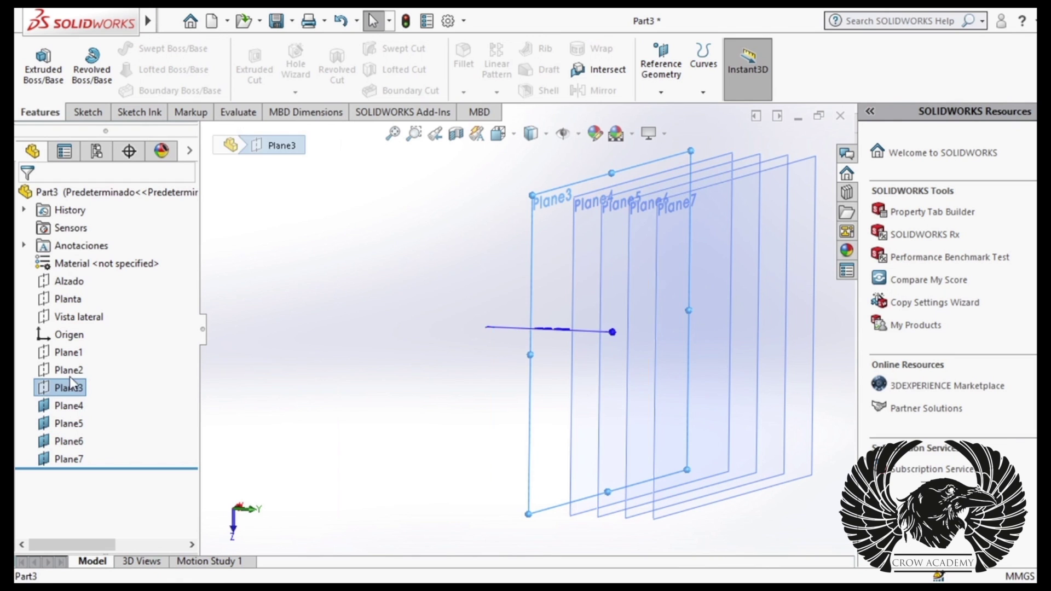
shift+click(62, 350)
mouse_move(462, 371)
middle_down()
mouse_move(492, 346)
mouse_move(133, 325)
middle_up()
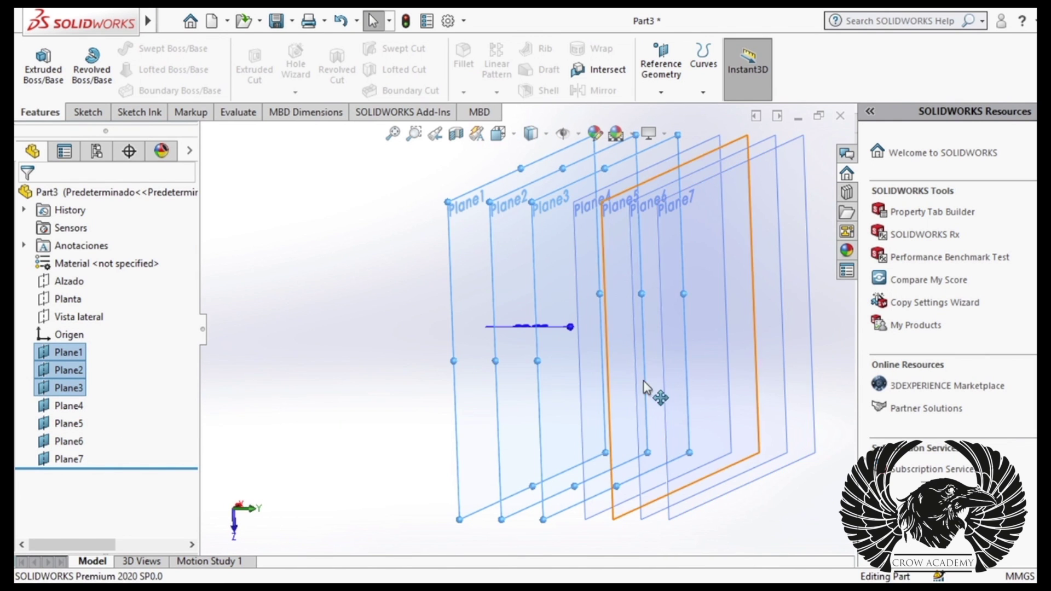
shift+click(68, 441)
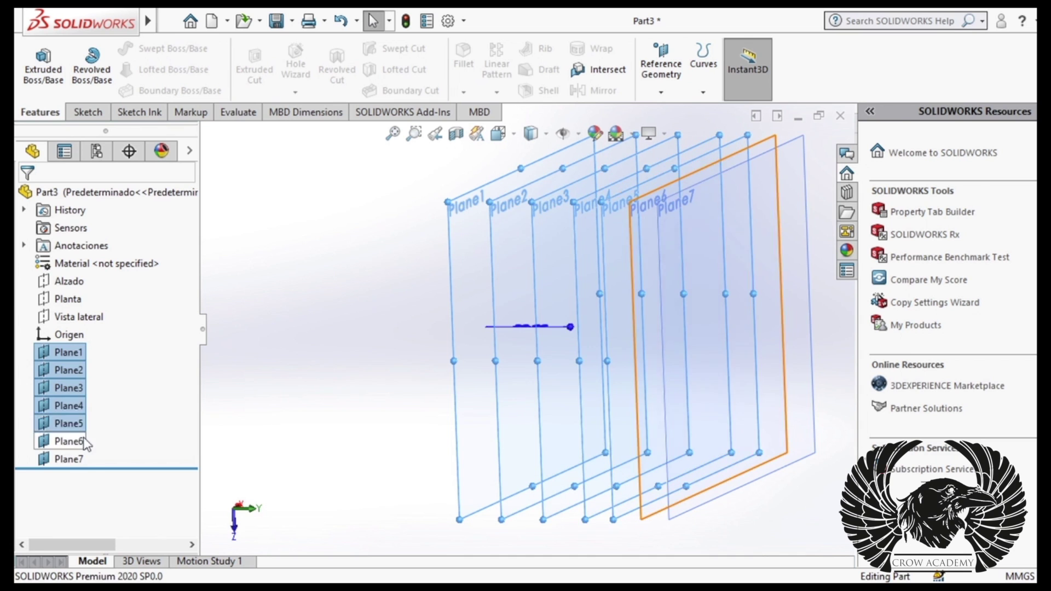
click(68, 299)
click(134, 290)
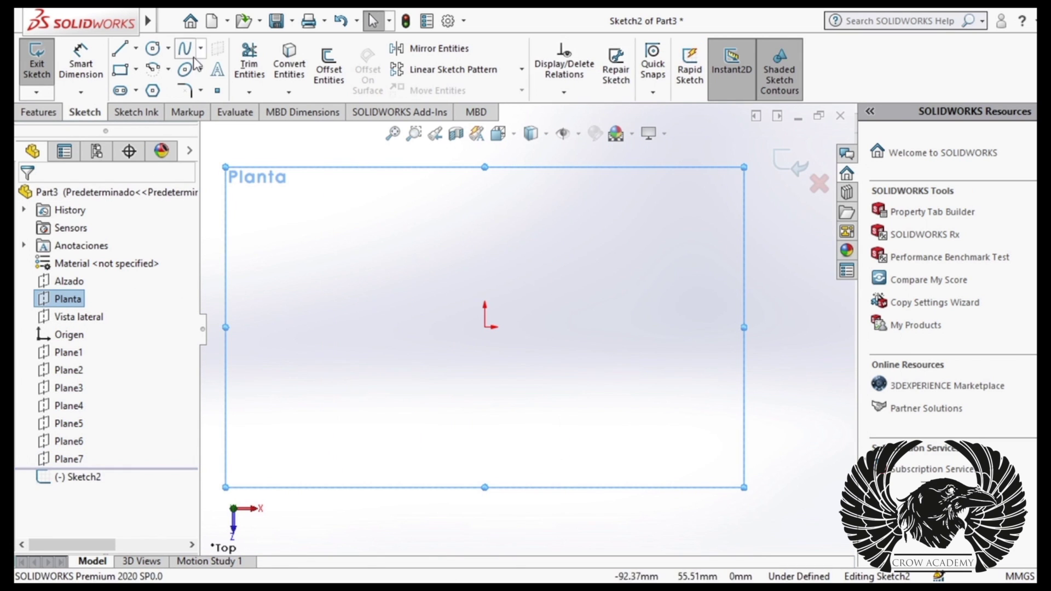
Draw a centre rectangle centred on the origin on Planta.
click(119, 69)
click(89, 255)
click(484, 327)
click(588, 225)
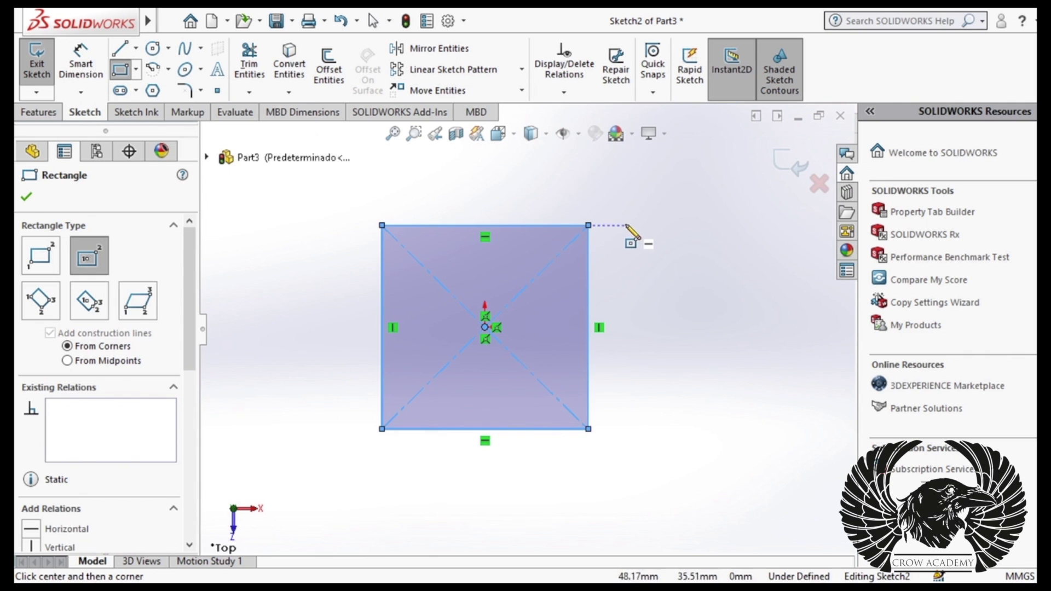
click(41, 255)
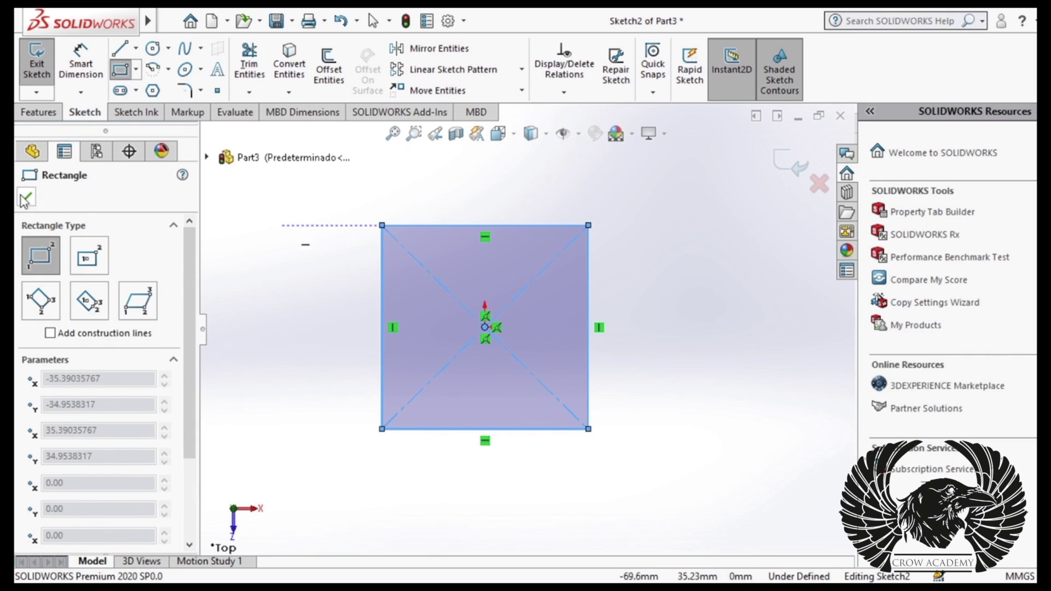
click(81, 64)
Dimension the top edge 90 mm and make the top and right edges equal.
click(509, 225)
click(517, 196)
text(90)
key(Return)
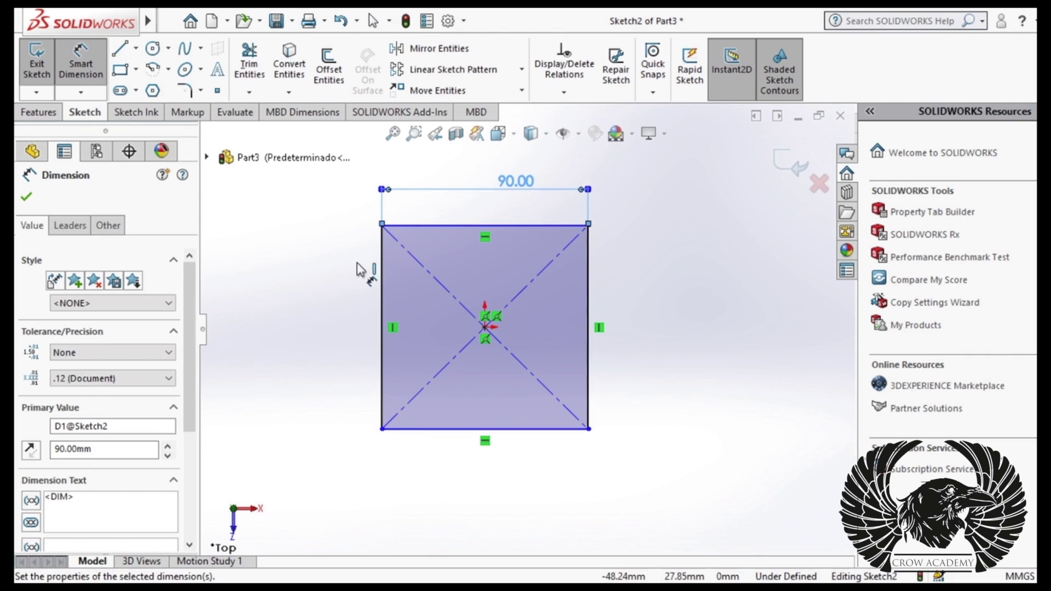
key(Escape)
click(438, 225)
ctrl+click(586, 317)
click(31, 453)
key(Escape)
Orbit the view and start a new sketch on Plane1.
mouse_move(383, 323)
middle_down()
mouse_move(410, 321)
mouse_move(395, 323)
middle_up()
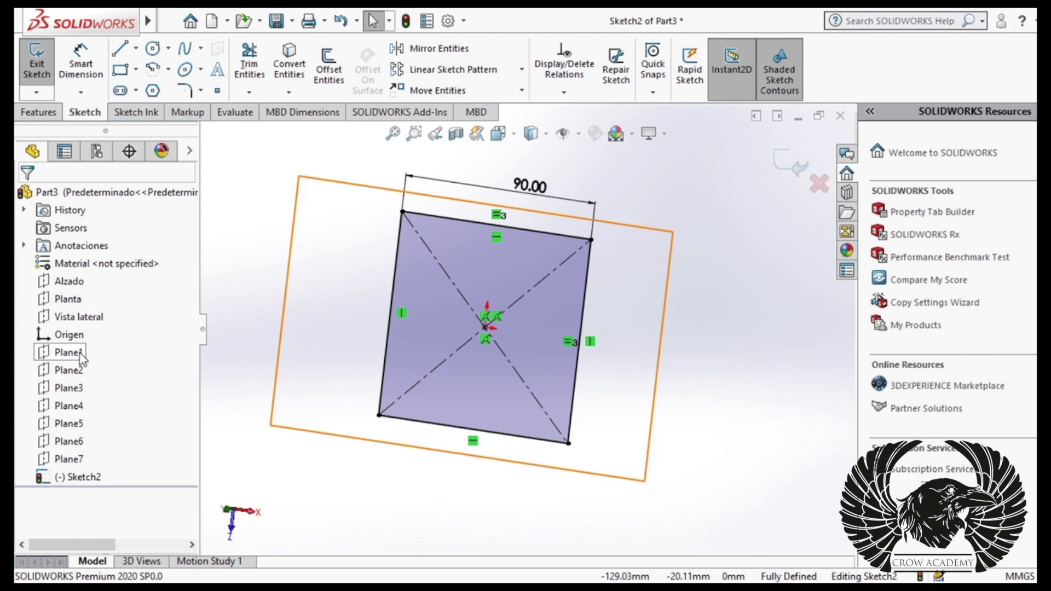
click(80, 301)
click(69, 352)
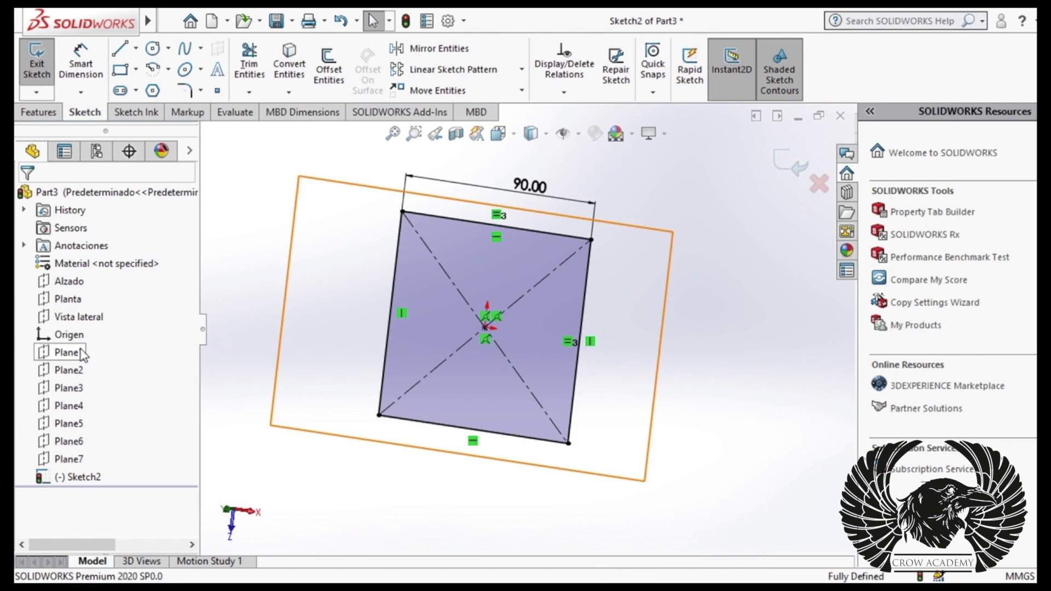
click(37, 63)
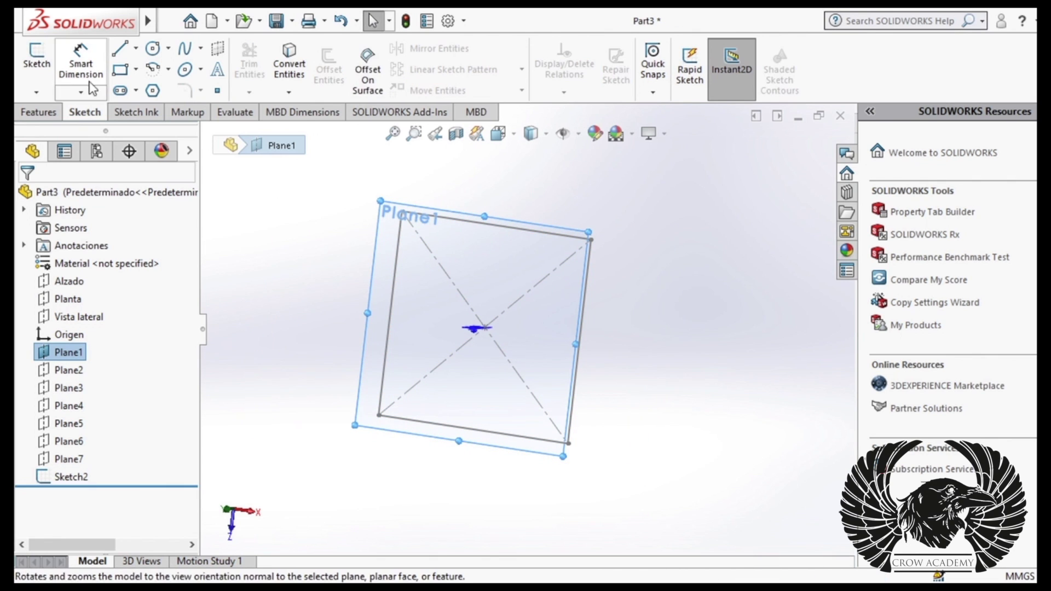
Draw a centre rectangle at the origin on Plane1 and dimension its width 80 mm.
click(126, 71)
click(472, 328)
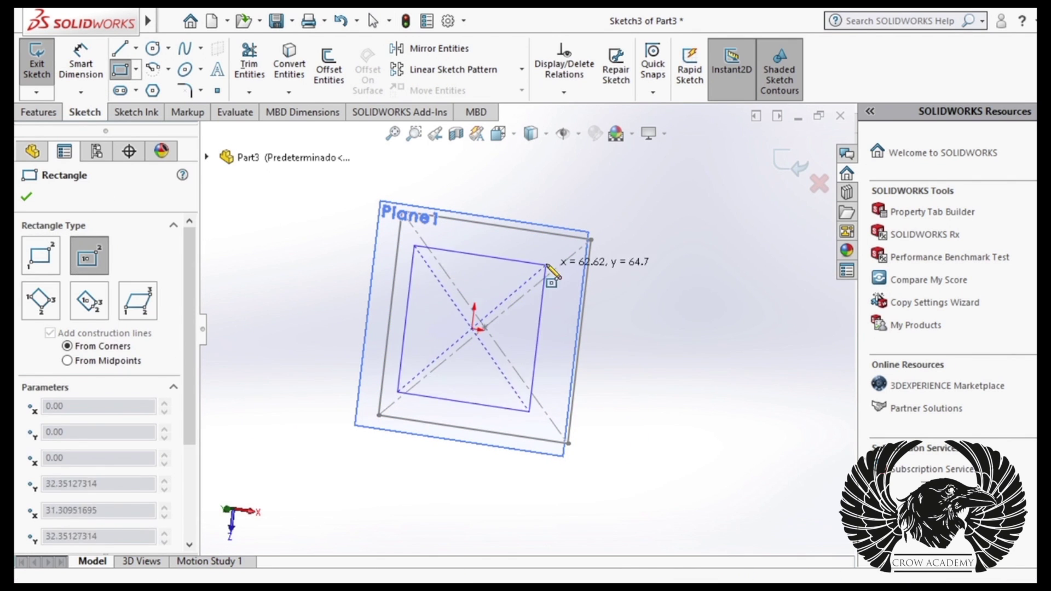
click(546, 264)
key(Escape)
click(81, 63)
click(480, 254)
click(520, 175)
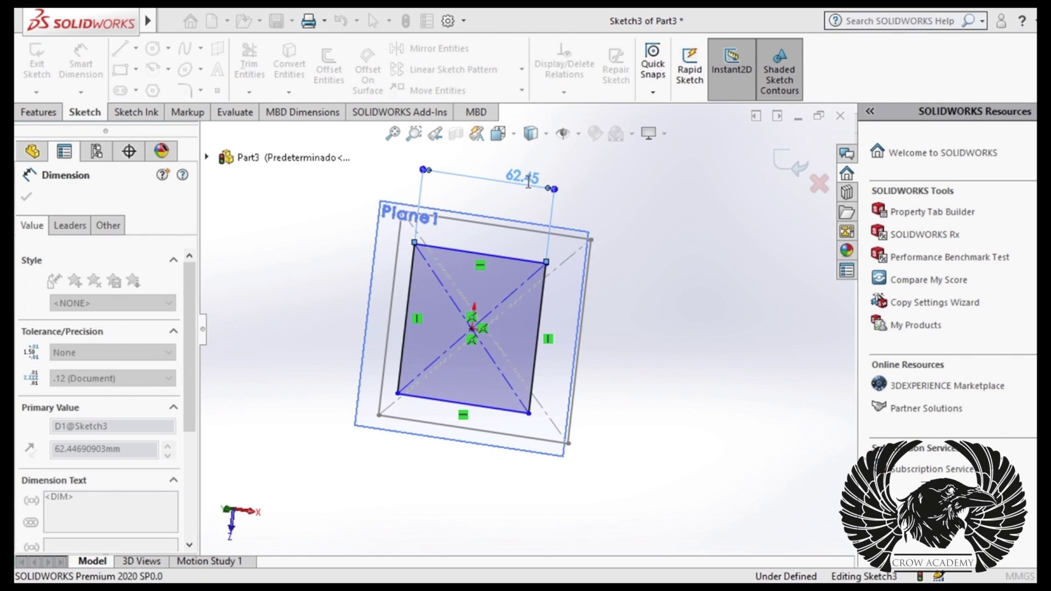
text(80)
key(Return)
Make the top and right edges equal, then close the sketch.
click(24, 197)
click(542, 307)
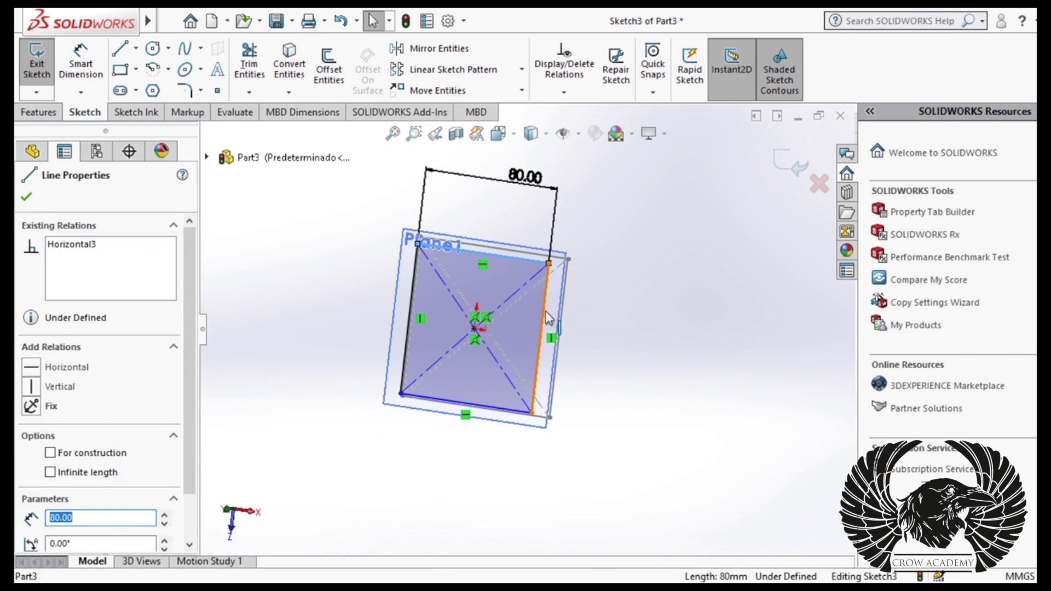
click(31, 453)
click(297, 316)
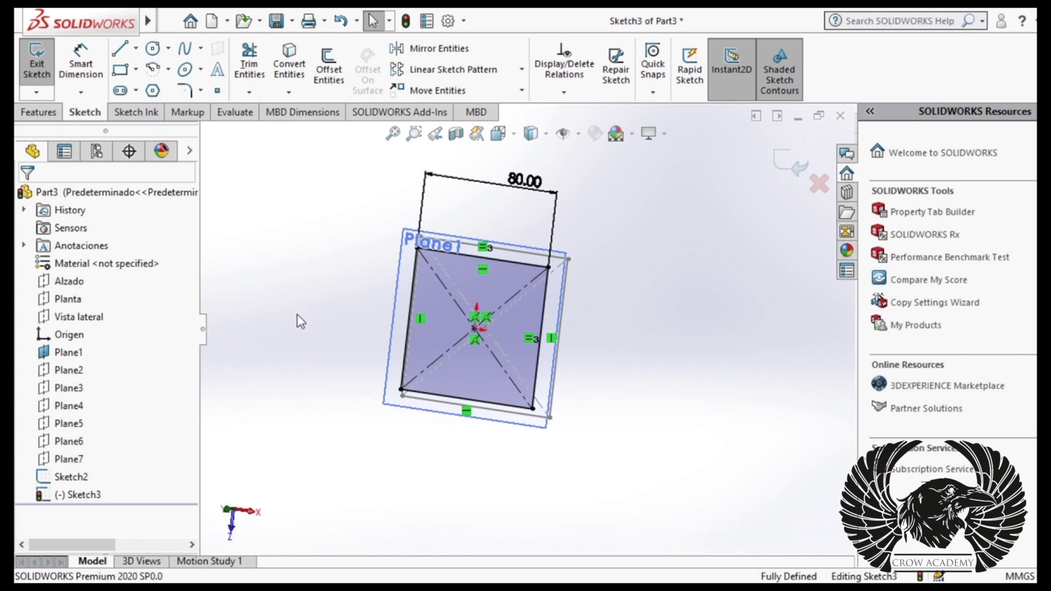
middle_drag(359, 277, 305, 277)
middle_drag(387, 281, 312, 278)
click(40, 113)
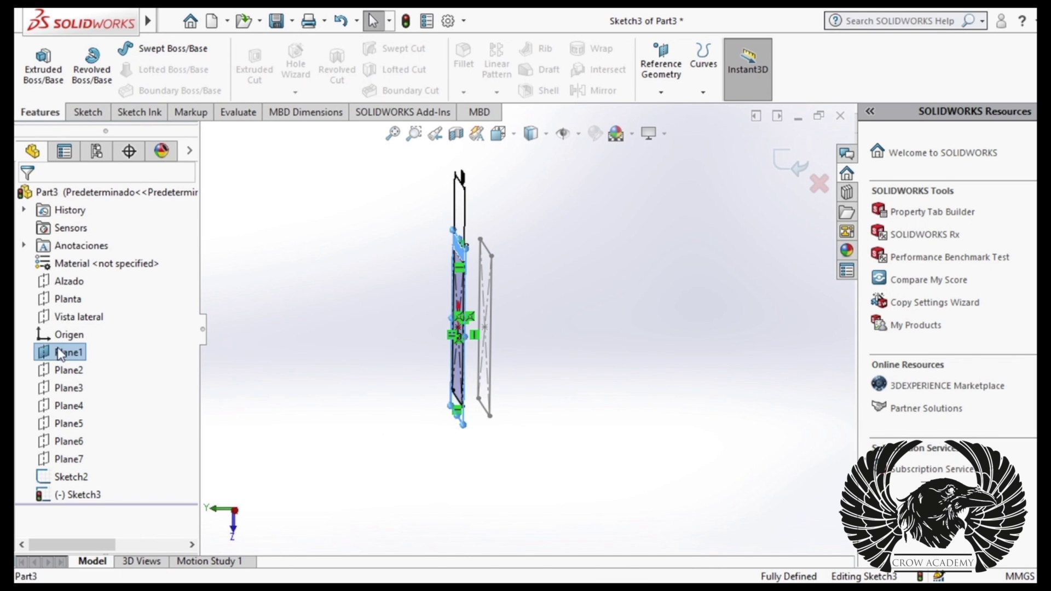
key(ctrl+b)
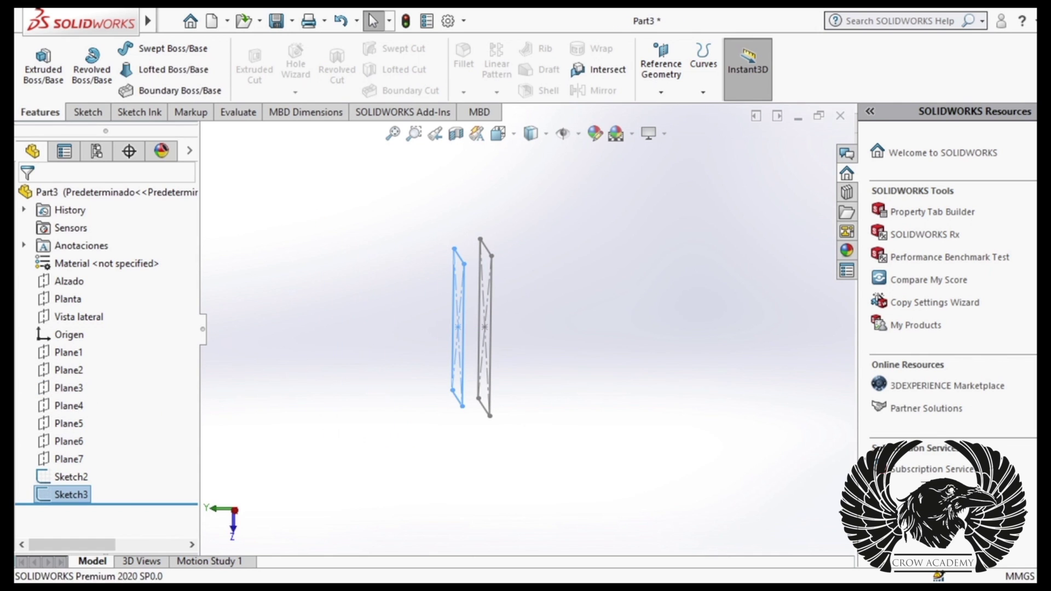
click(85, 112)
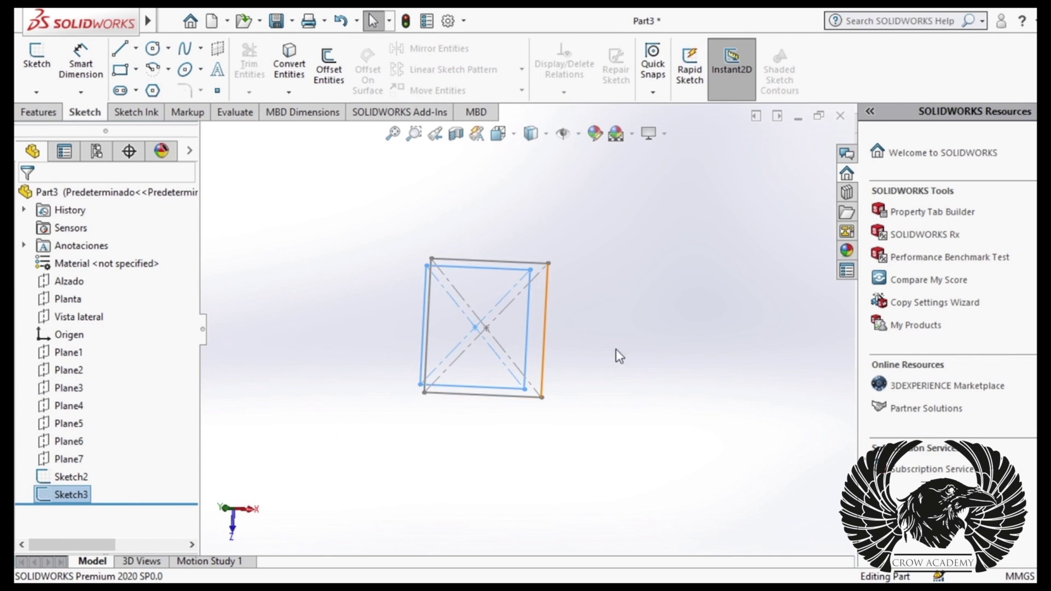
Start a sketch on Plane2 and draw a centre rectangle at the origin.
click(81, 357)
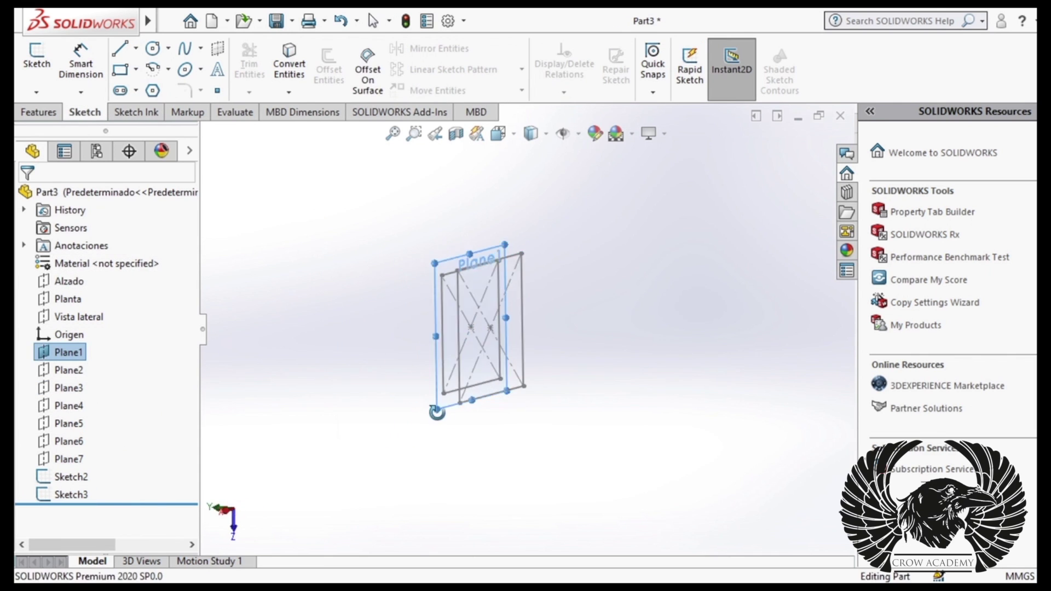
click(248, 364)
click(83, 367)
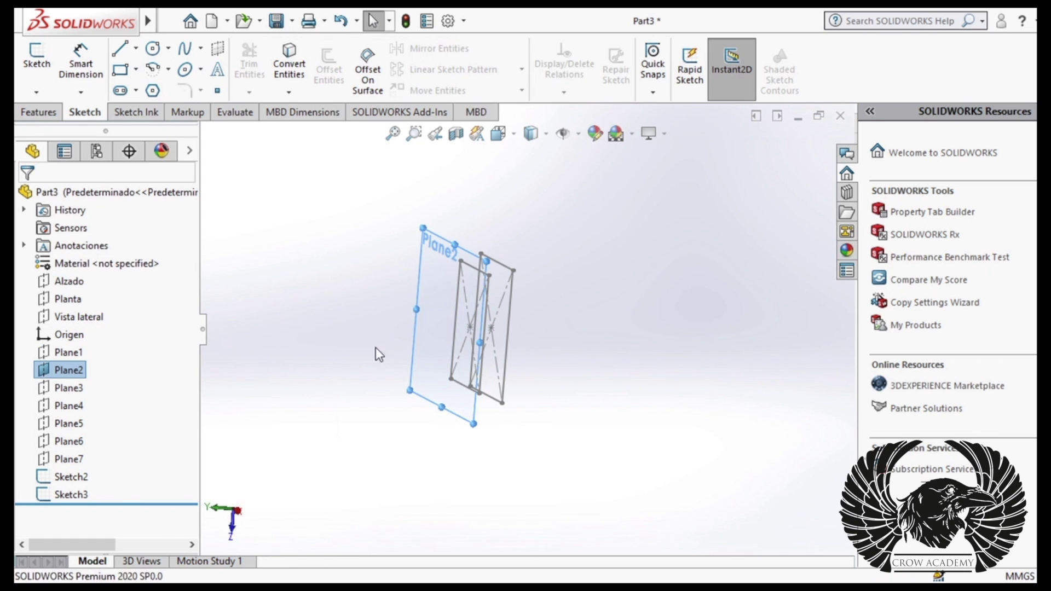
click(37, 63)
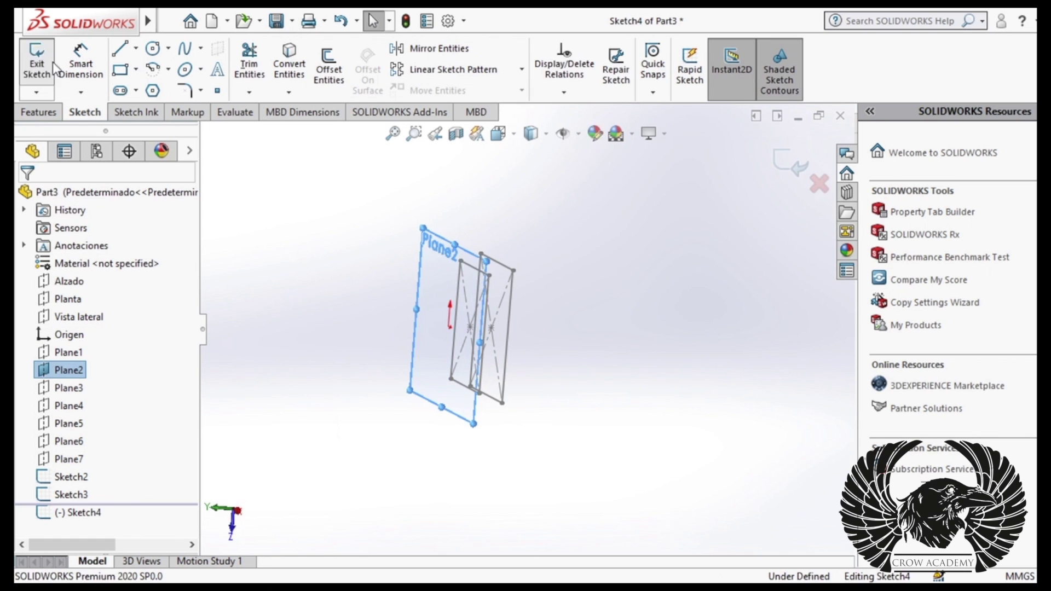
click(132, 70)
click(489, 321)
click(535, 288)
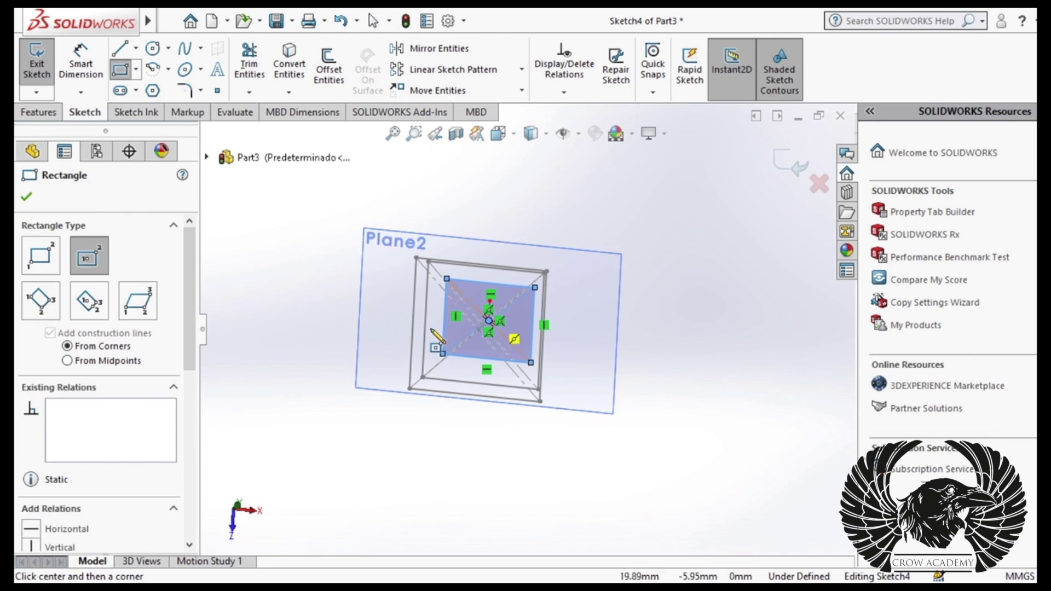
Dimension the rectangle's top edge to 70 mm.
click(73, 64)
click(476, 281)
click(503, 195)
text(70)
key(Return)
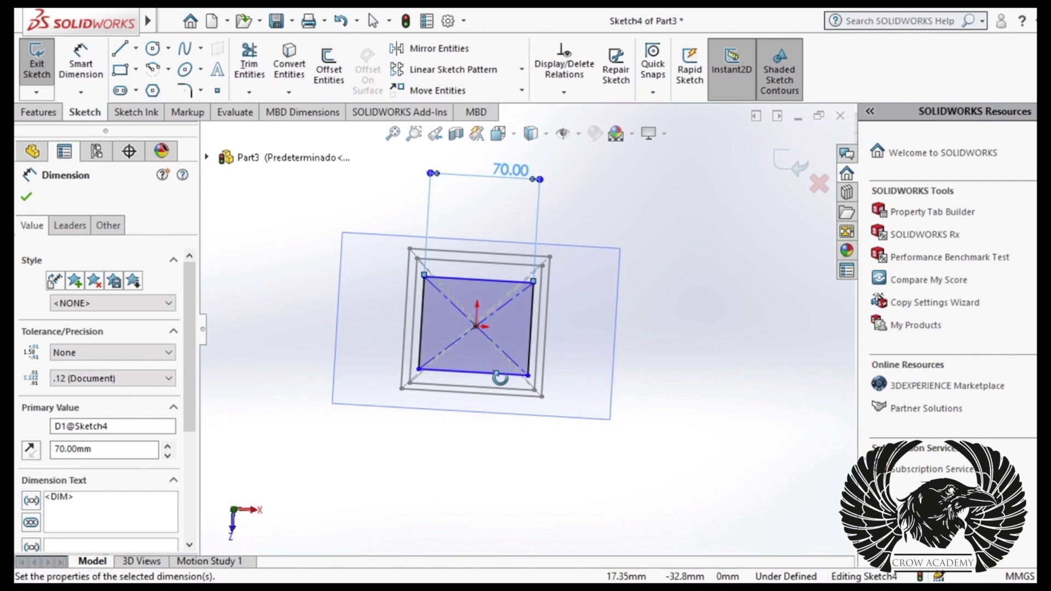
key(Escape)
Make the top and right edges equal and exit Sketch4.
click(473, 280)
ctrl+click(530, 331)
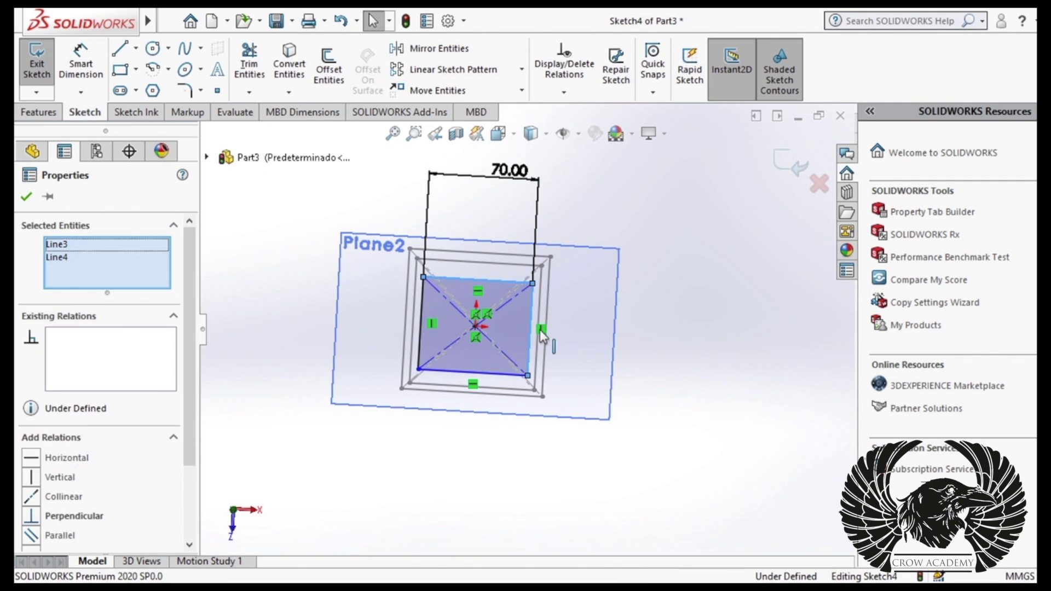
scroll(98, 383, down, 3)
click(55, 450)
key(Escape)
middle_drag(528, 386, 682, 395)
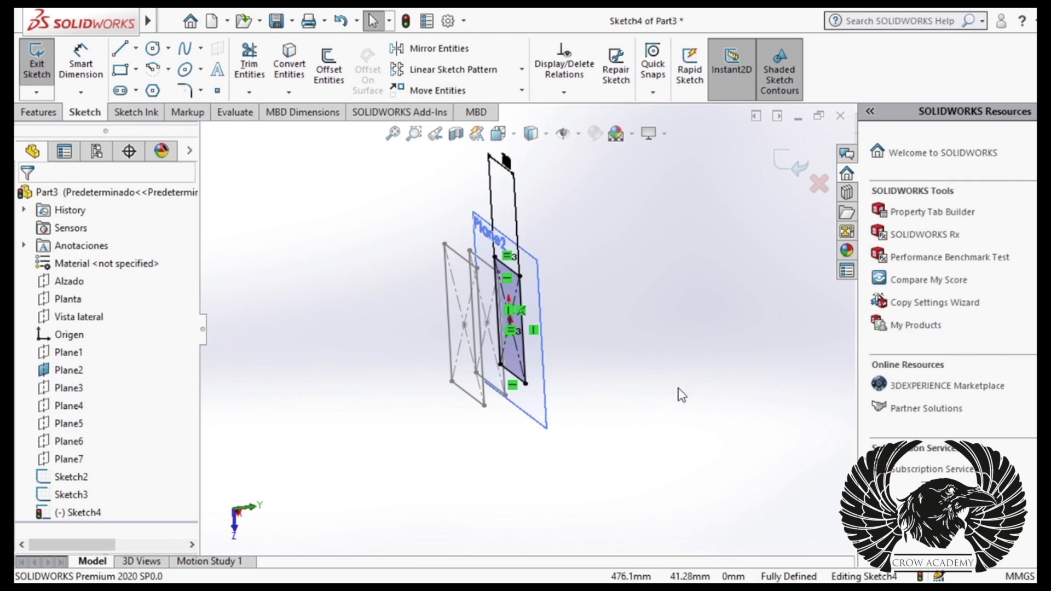
click(40, 112)
click(69, 406)
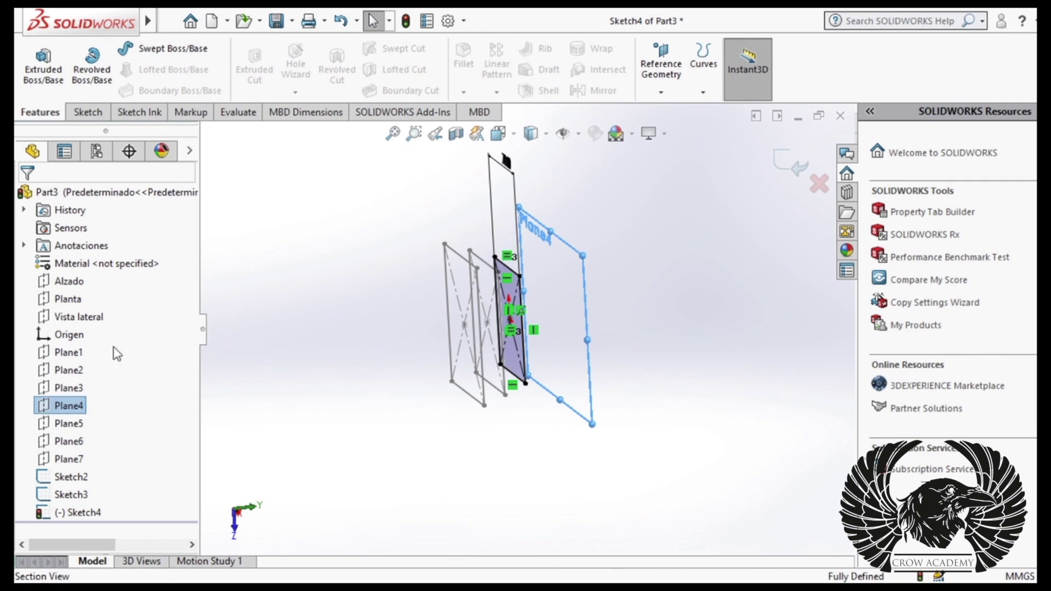
click(85, 112)
click(36, 60)
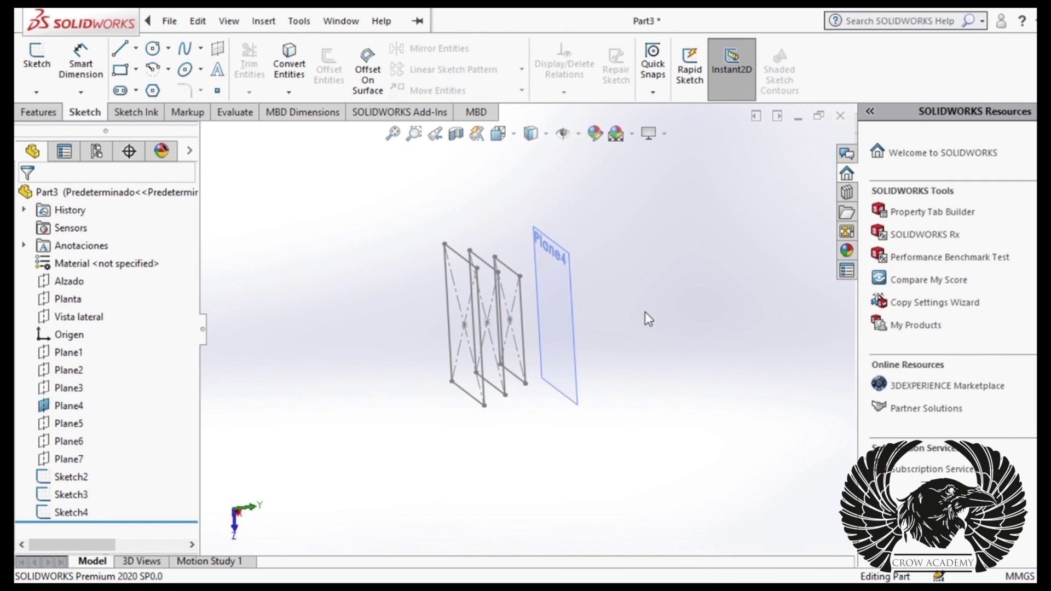
Start a sketch on Plane4 and draw a centre rectangle at the origin.
click(67, 410)
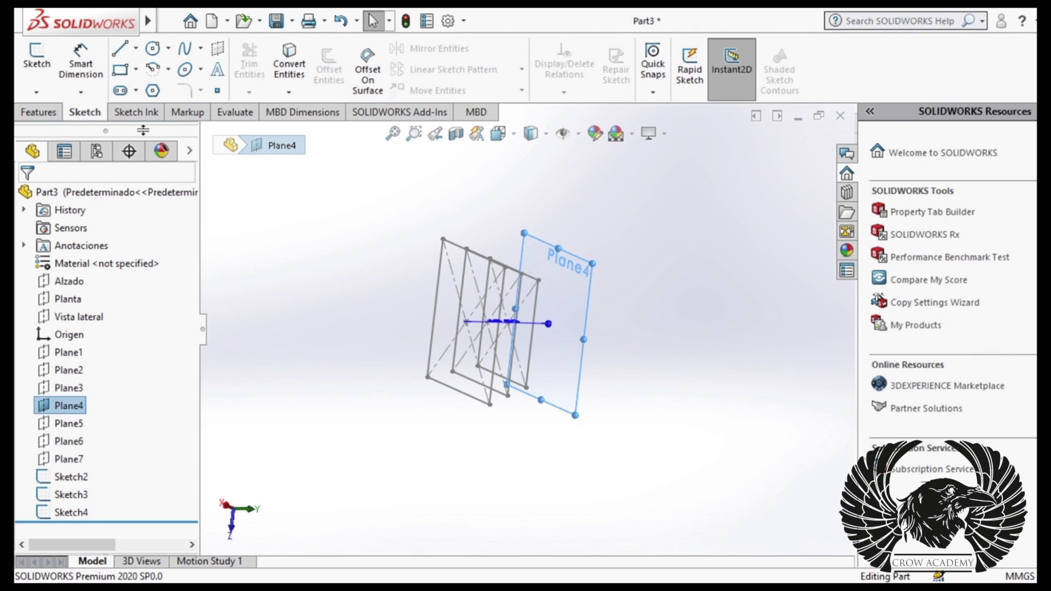
click(37, 55)
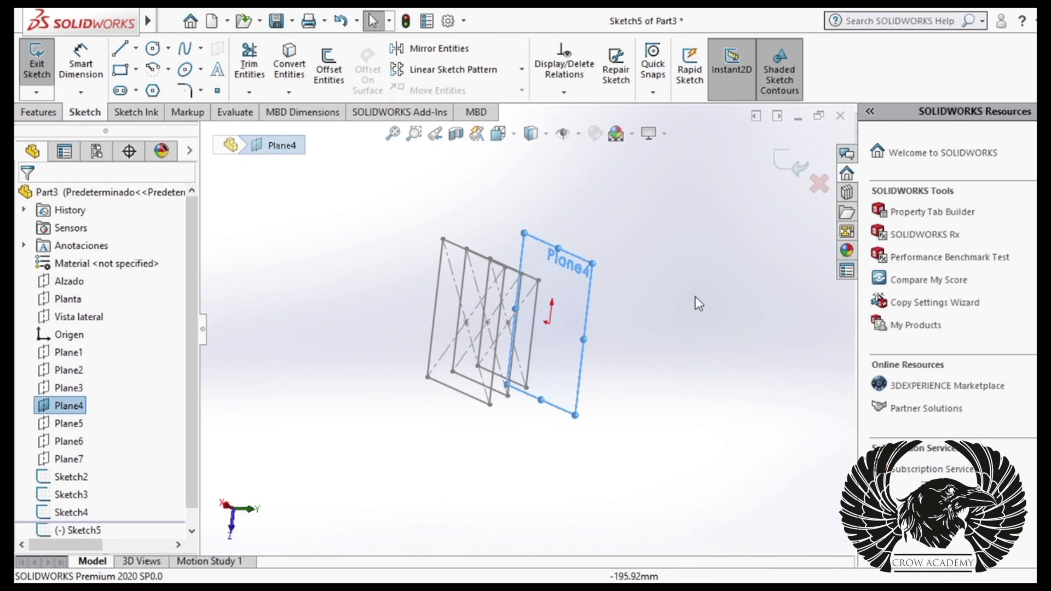
click(120, 69)
click(499, 327)
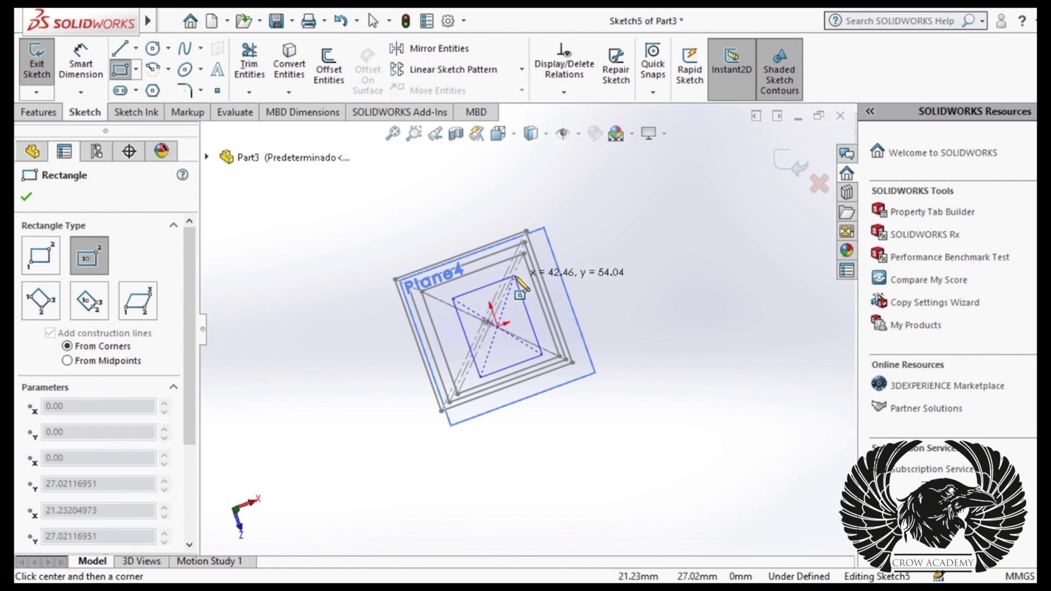
click(514, 275)
Dimension the rectangle's top edge to 50 mm, correcting an initial 60 mm entry.
click(80, 63)
click(483, 287)
click(445, 222)
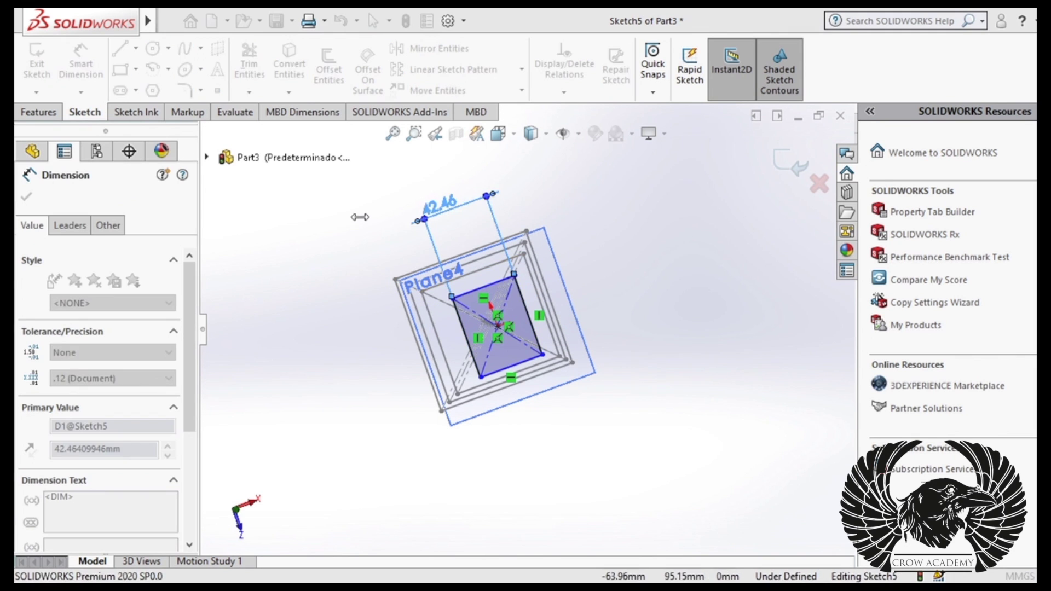
text(60)
key(Return)
key(ctrl+z)
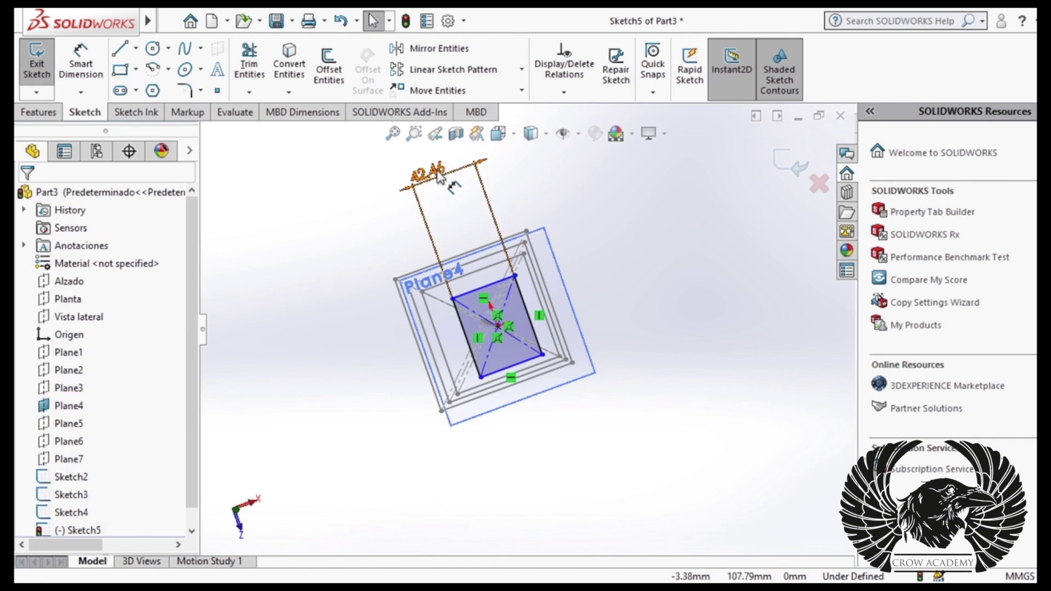
text(50)
key(Return)
scroll(523, 341, down, 3)
middle_drag(524, 341, 491, 280)
key(Escape)
Make two adjacent rectangle edges equal to complete the 50 mm square.
click(514, 275)
ctrl+click(539, 230)
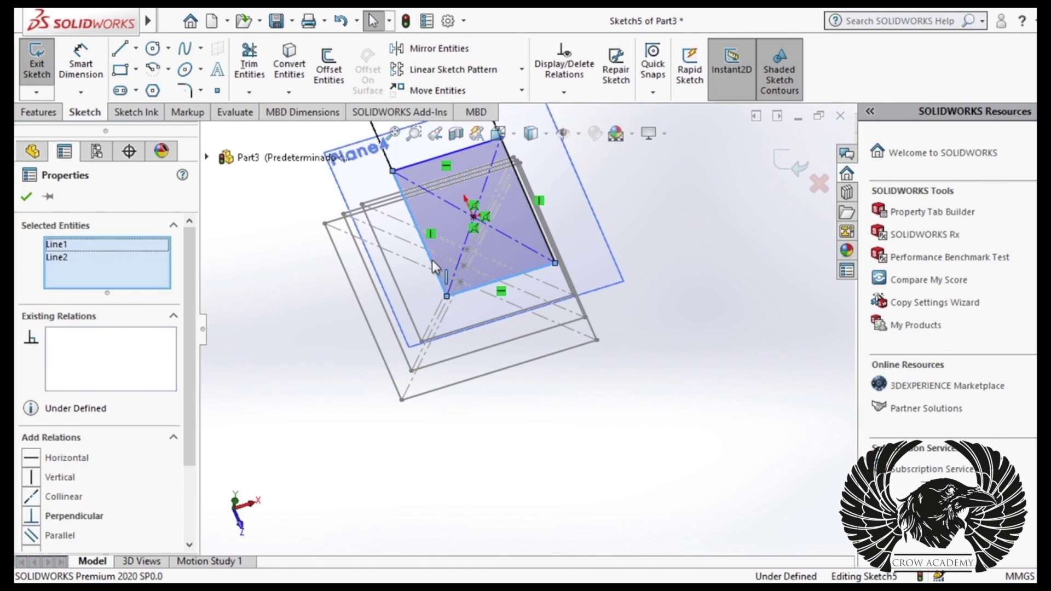
click(57, 495)
mouse_move(485, 401)
middle_down()
mouse_move(561, 424)
mouse_move(645, 380)
mouse_move(589, 396)
mouse_move(498, 326)
mouse_move(568, 250)
mouse_move(565, 209)
mouse_move(505, 313)
mouse_move(472, 282)
mouse_move(164, 345)
middle_up()
key(Escape)
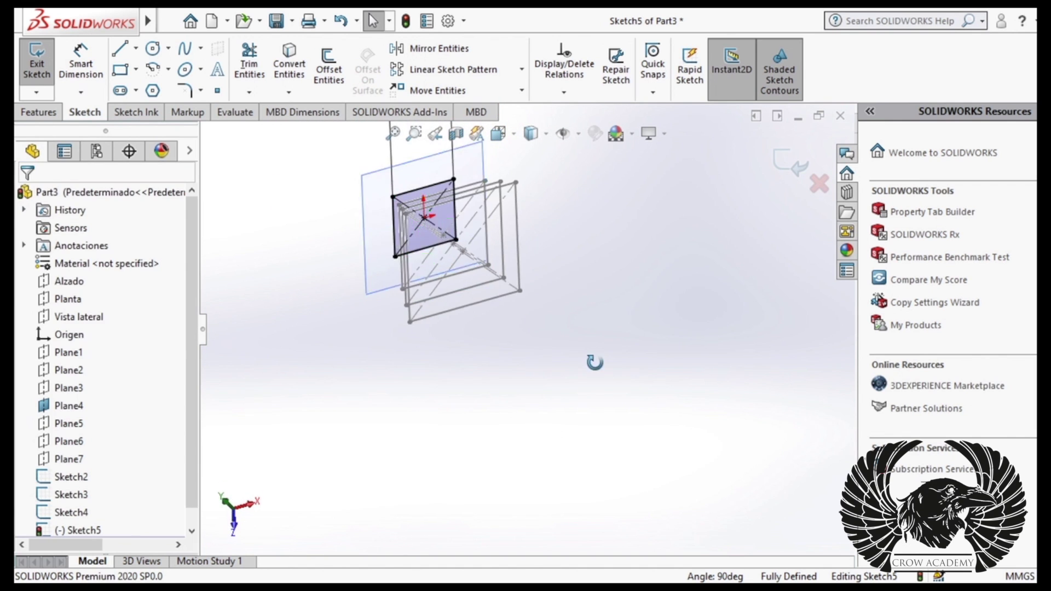
Select Plane5, face it, and draw another centre rectangle at the origin.
click(46, 113)
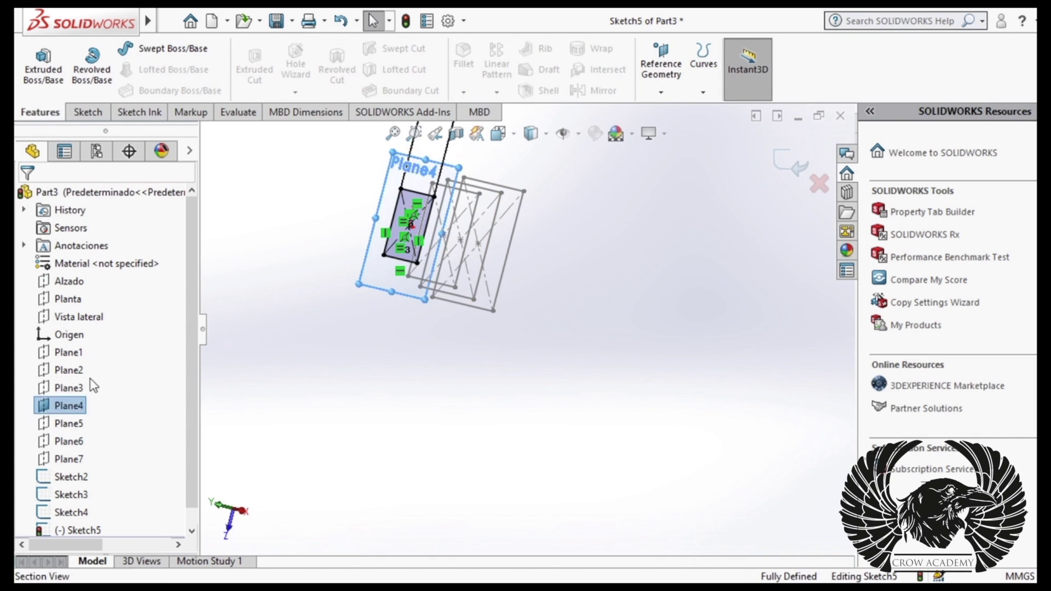
click(68, 424)
key(ctrl+8)
click(87, 112)
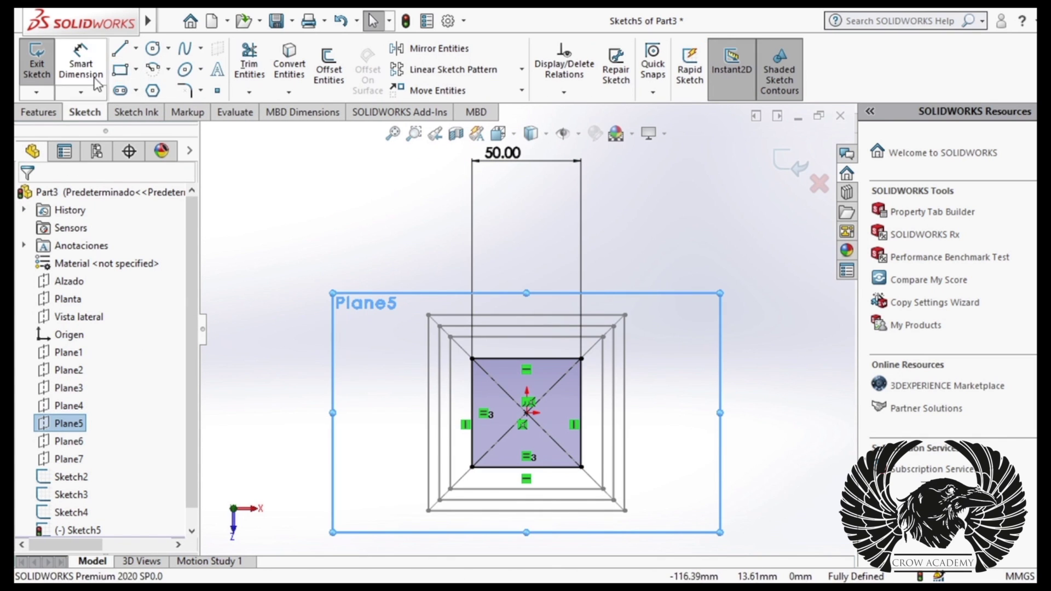
click(121, 68)
click(527, 413)
click(565, 374)
key(Escape)
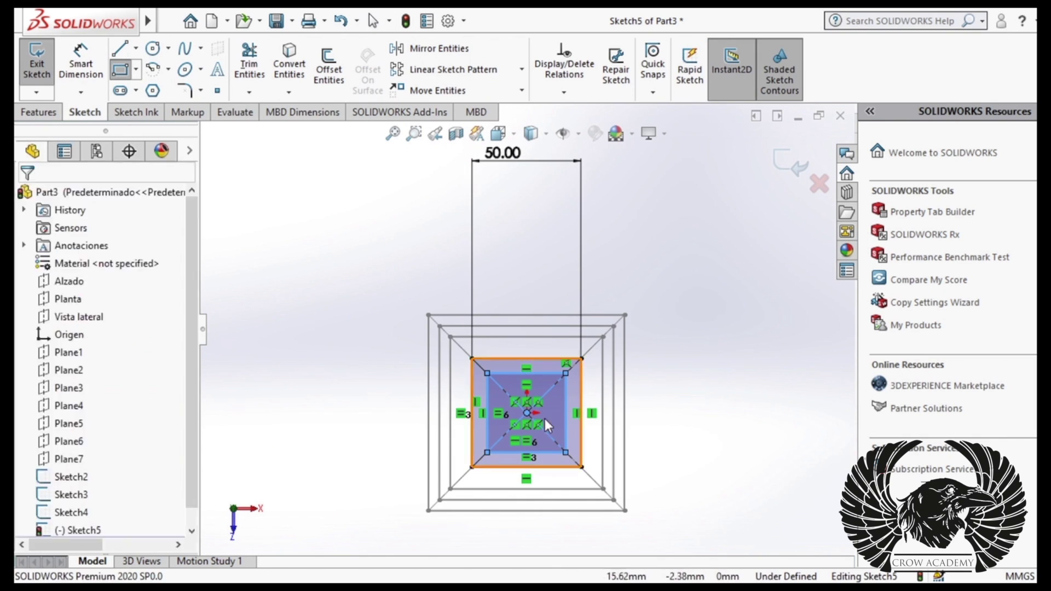
Dimension the new rectangle's width 40 mm and close the sketch.
click(80, 68)
click(559, 374)
click(556, 285)
text(40)
key(Return)
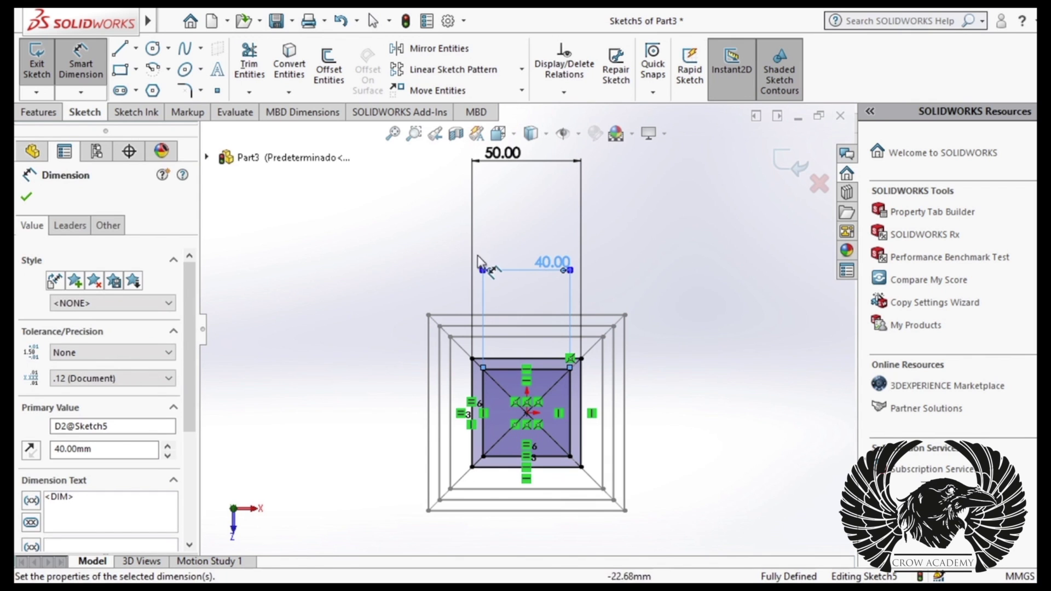
click(27, 196)
drag(558, 377, 572, 402)
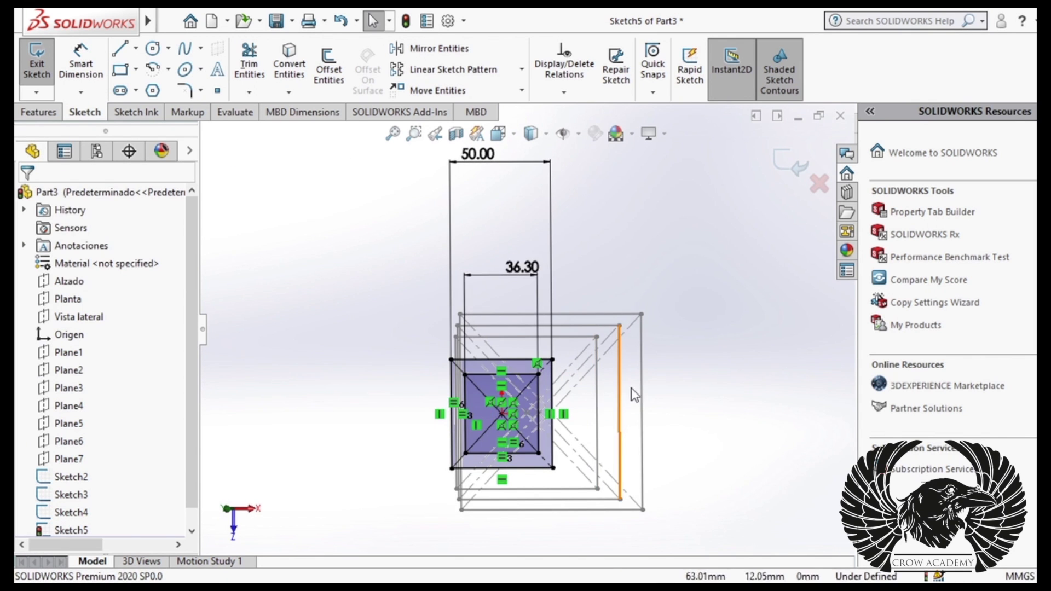
key(Escape)
mouse_move(572, 402)
middle_down()
mouse_move(383, 394)
mouse_move(438, 403)
middle_up()
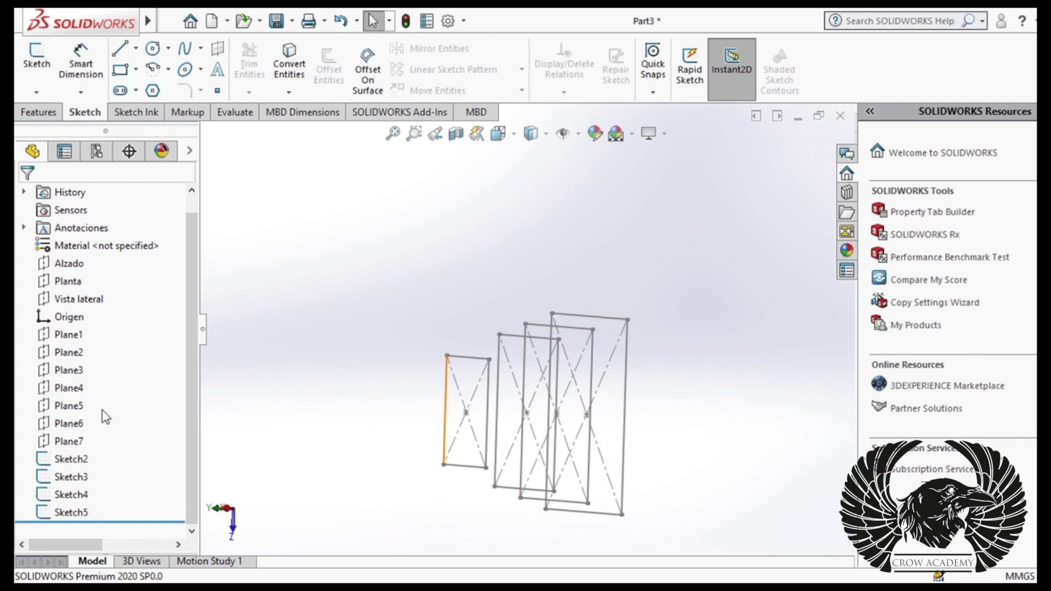
middle_drag(251, 411, 233, 422)
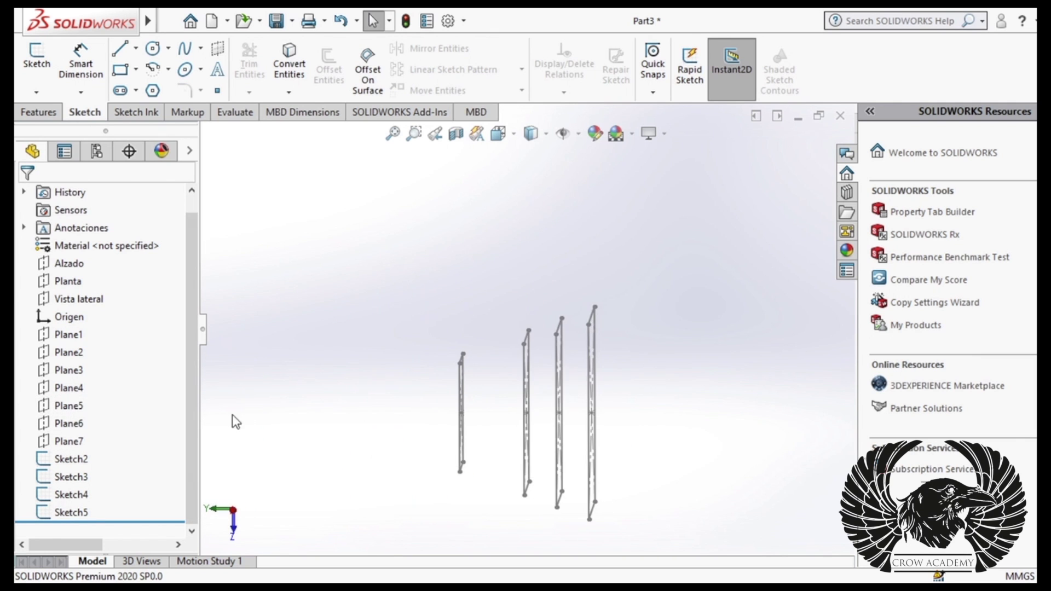
Face Plane5 and draw a centre rectangle at the origin.
click(77, 406)
click(157, 383)
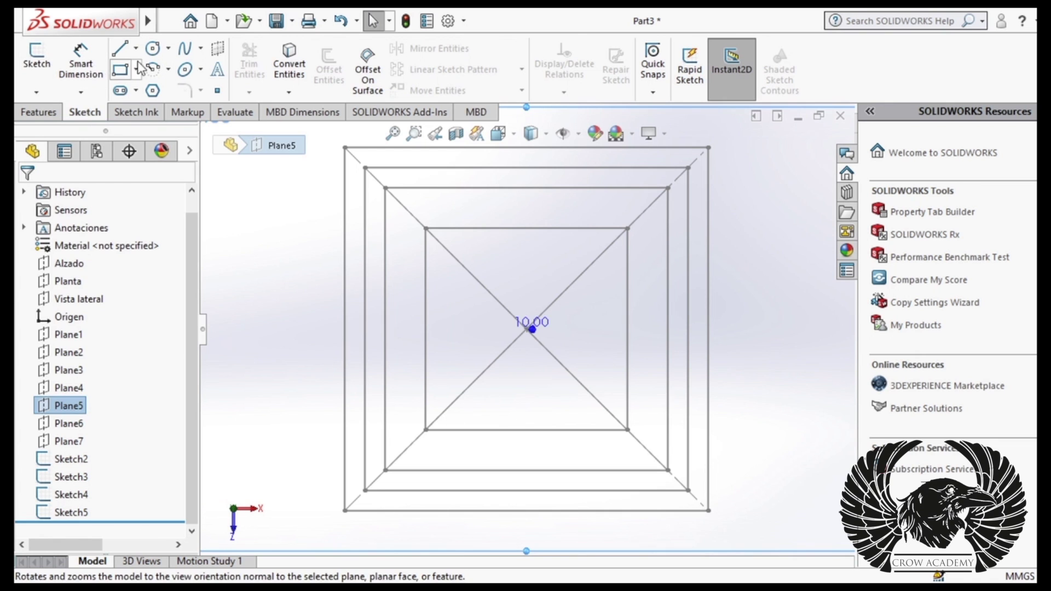
click(120, 91)
click(526, 329)
click(597, 258)
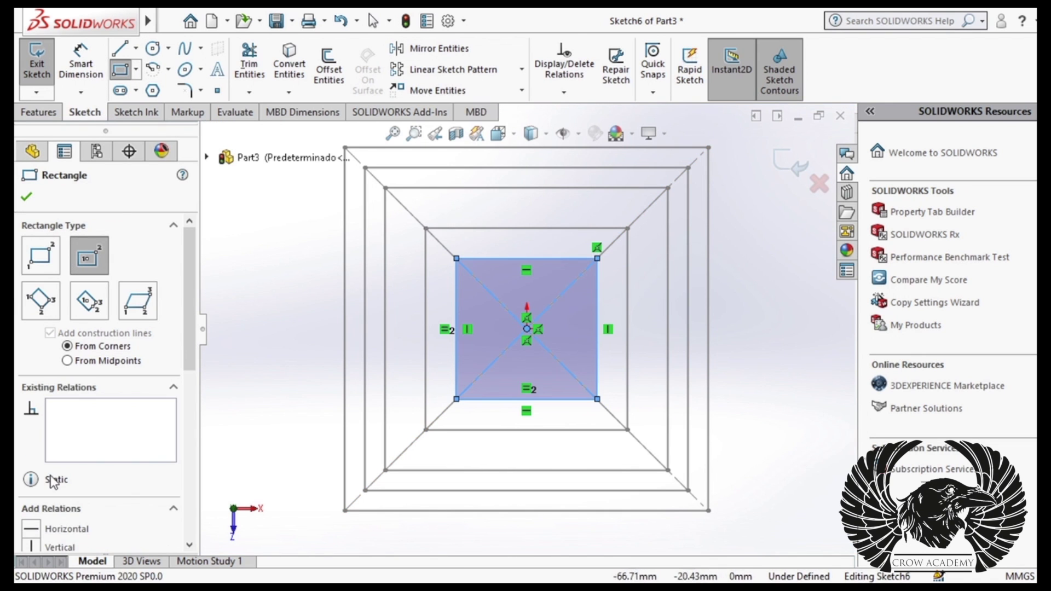
click(34, 199)
Dimension the square's right edge to 30 mm and exit Sketch6.
click(81, 65)
click(596, 330)
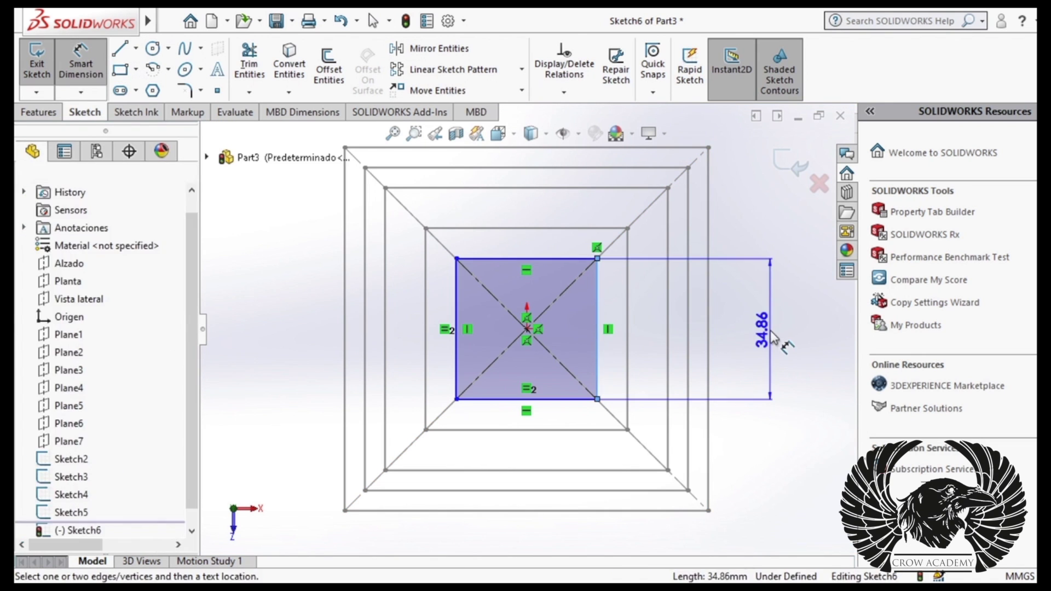
click(772, 330)
text(30)
key(Return)
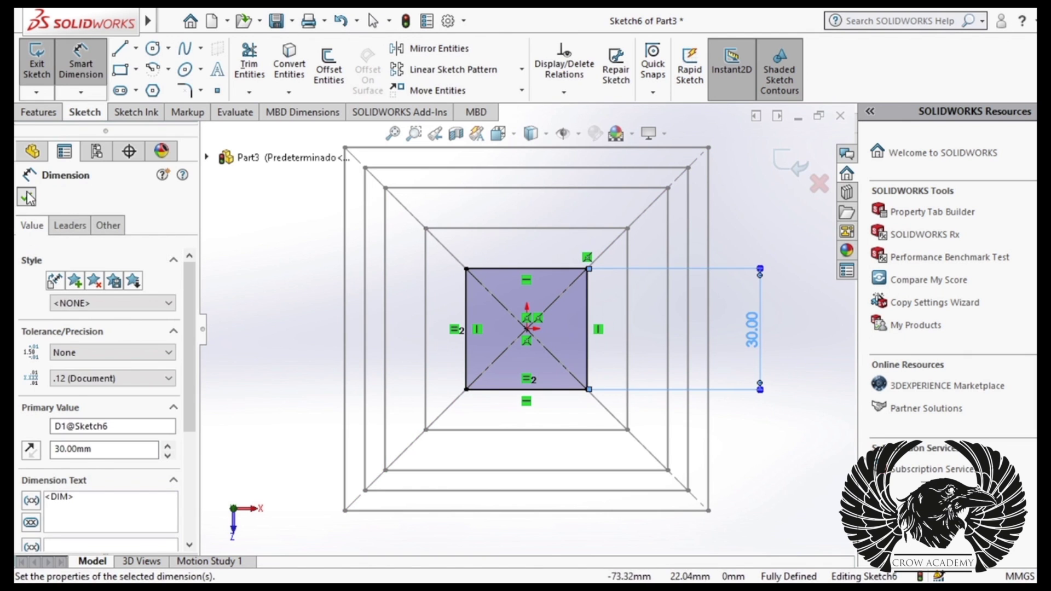
click(22, 194)
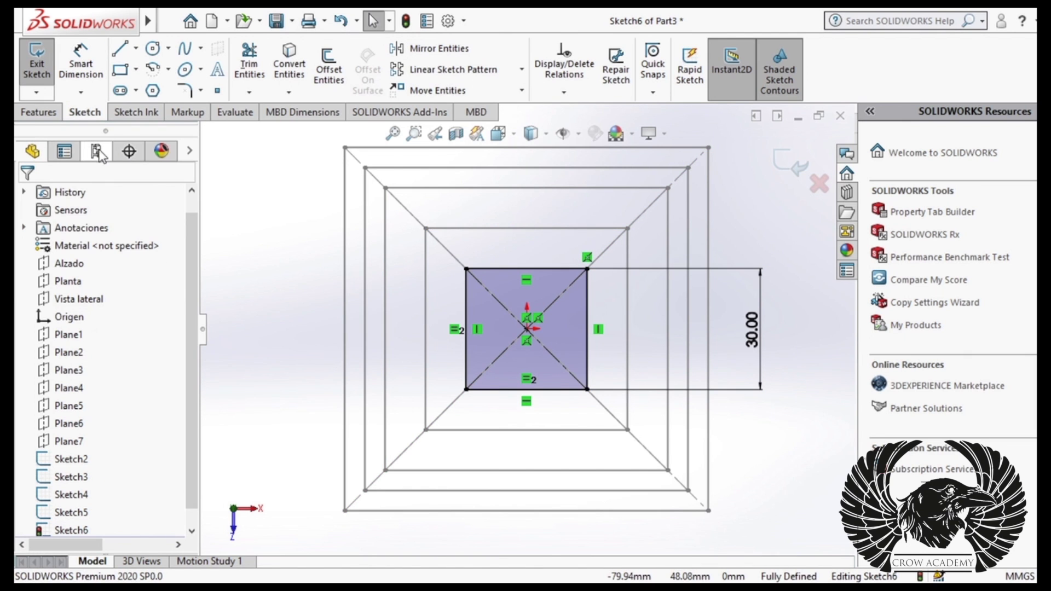
middle_drag(294, 235, 711, 324)
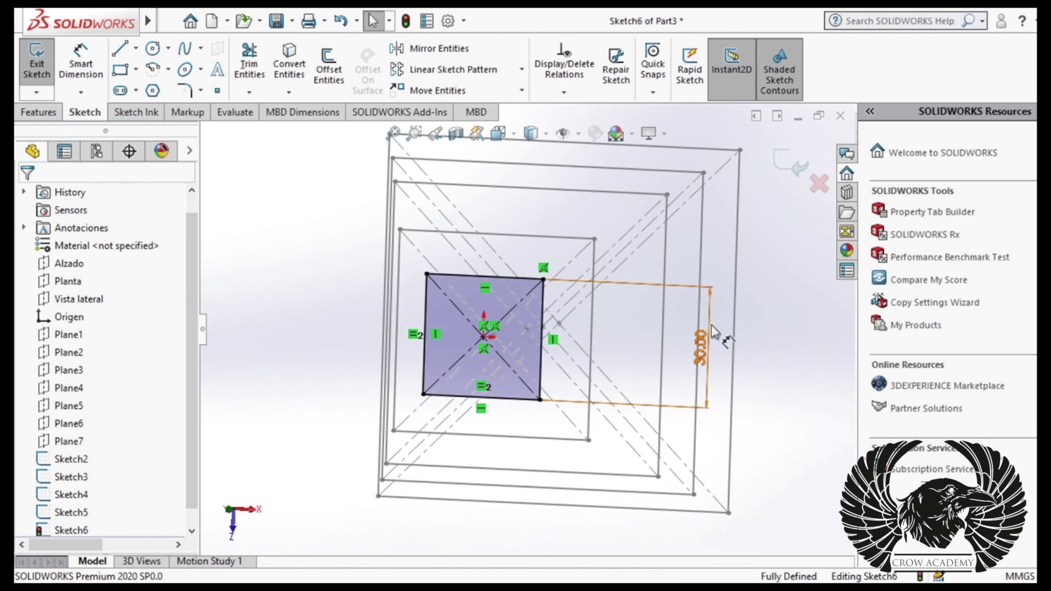
click(36, 61)
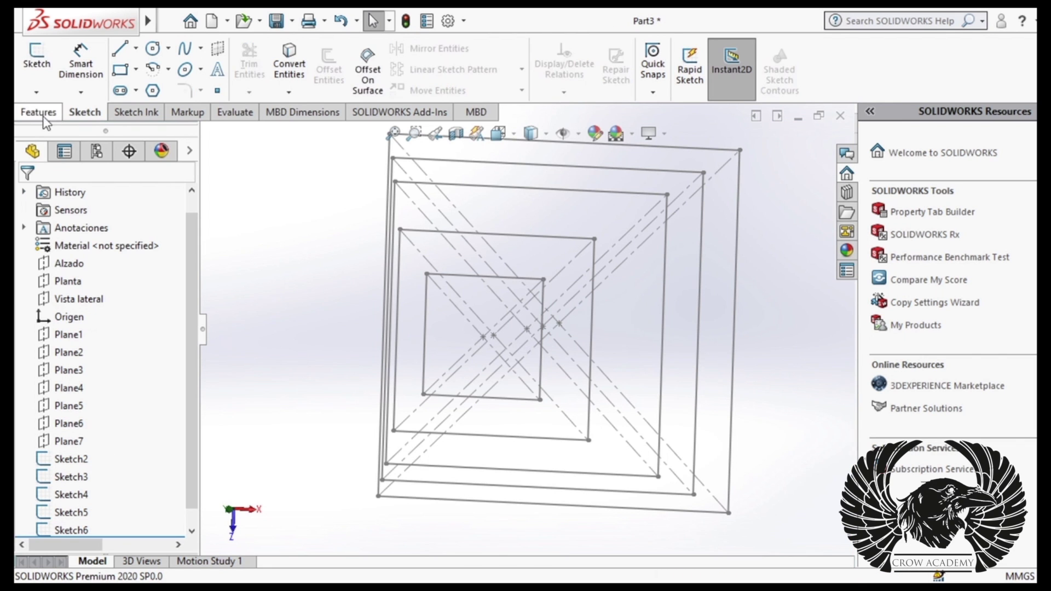
middle_drag(563, 368, 465, 370)
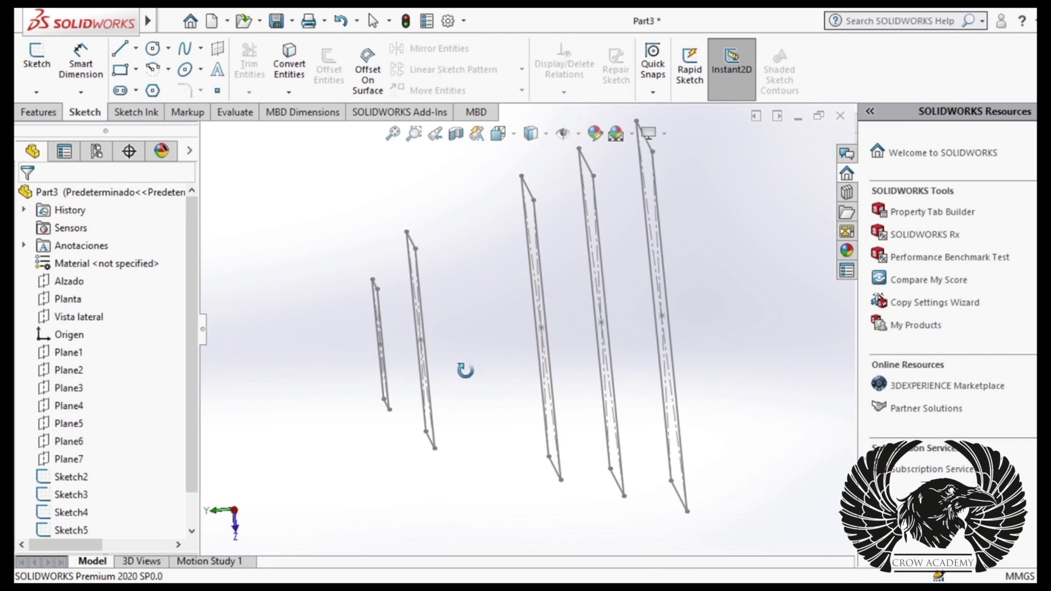
Draw a centre rectangle at the origin on Plane6, viewed normal to the plane.
click(70, 442)
key(ctrl+8)
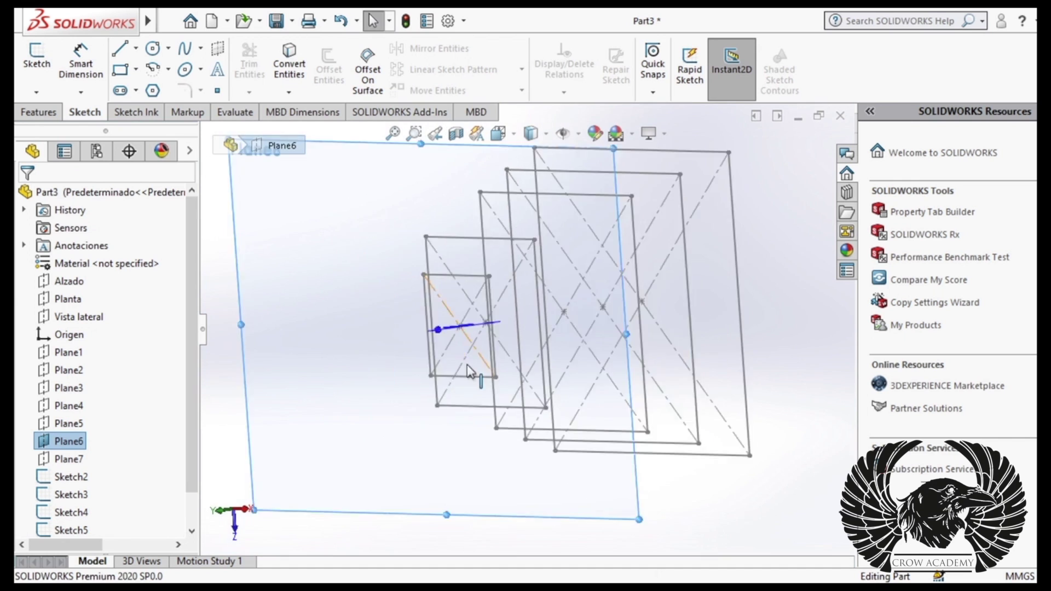
key(ctrl+8)
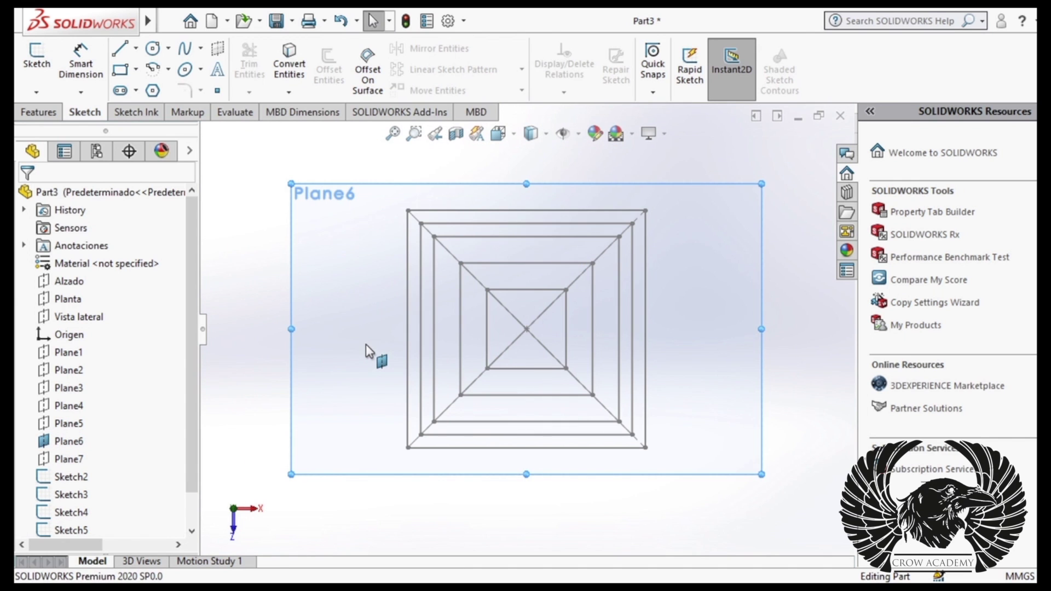
click(130, 77)
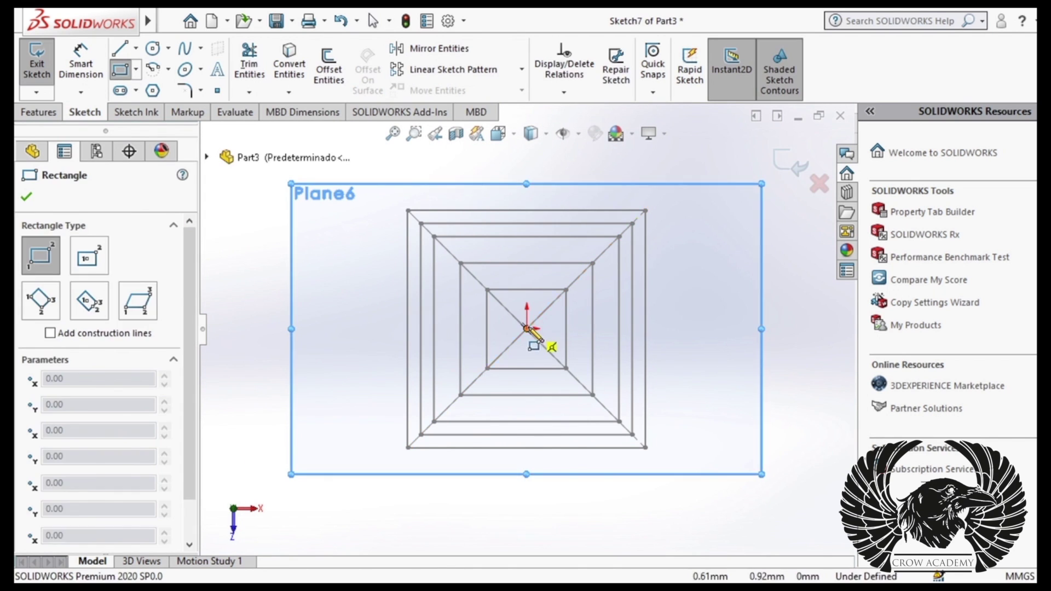
click(89, 255)
click(526, 328)
click(550, 305)
click(26, 197)
Dimension the square's side to 15 mm and hide Plane6.
click(551, 329)
click(729, 331)
text(15)
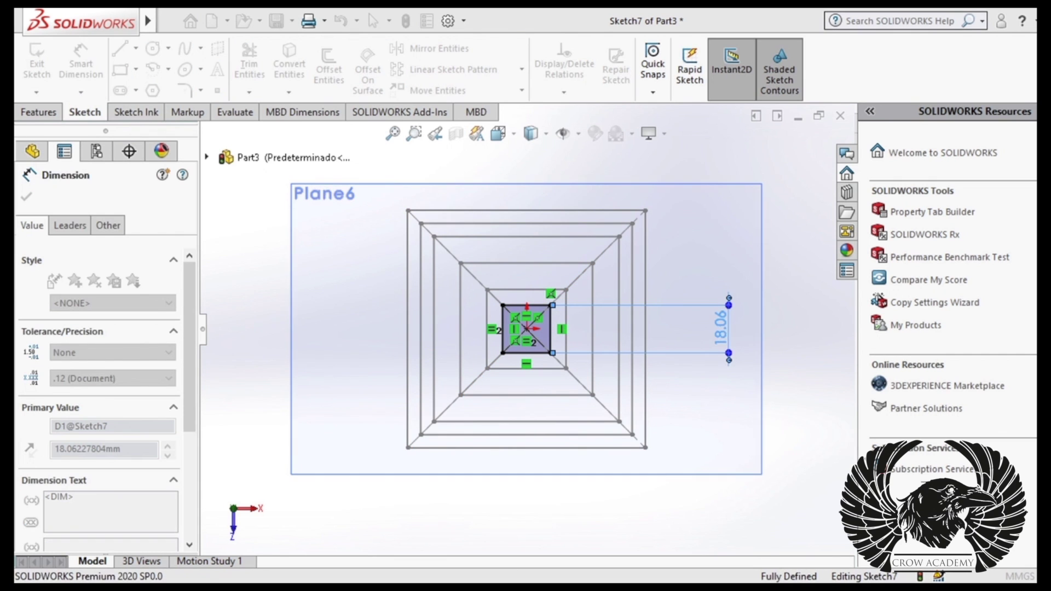
key(Return)
click(27, 197)
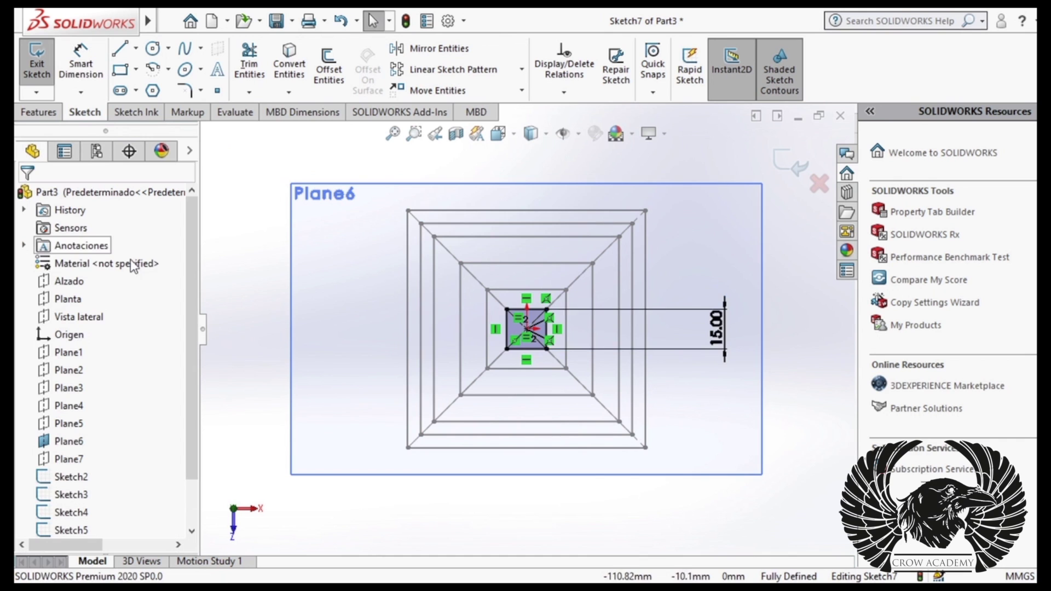
middle_drag(525, 329, 684, 318)
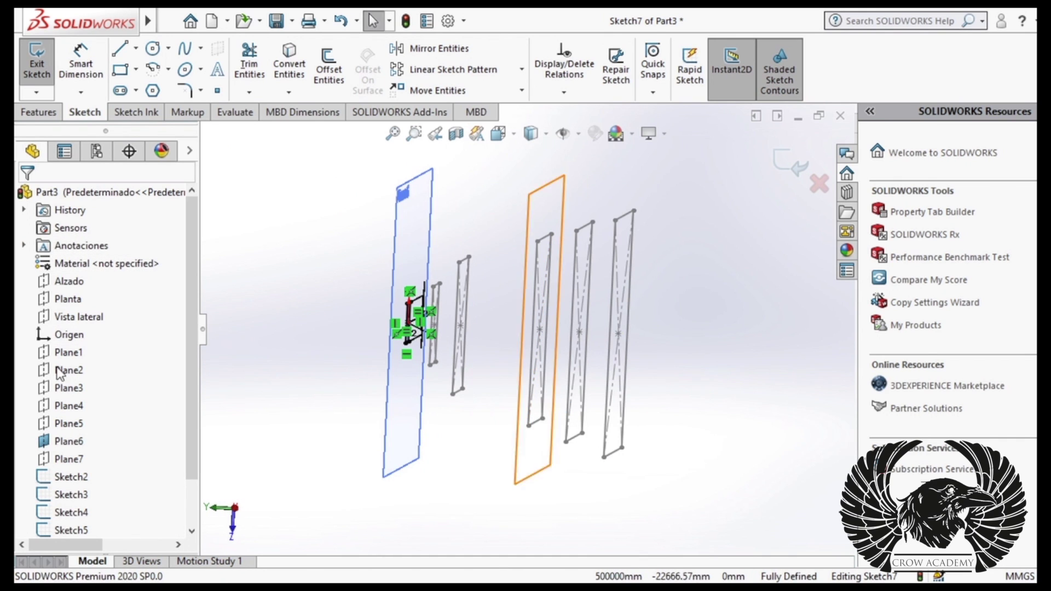
click(67, 441)
click(88, 423)
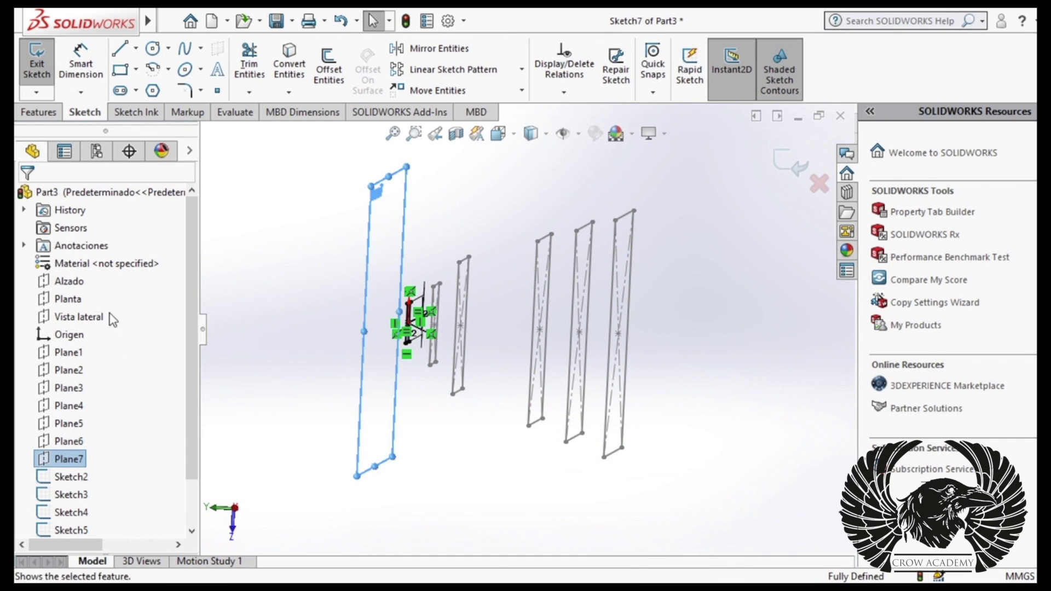
middle_drag(288, 378, 306, 405)
Exit Sketch7 and draw a small centre rectangle at the origin on Plane7.
key(ctrl+b)
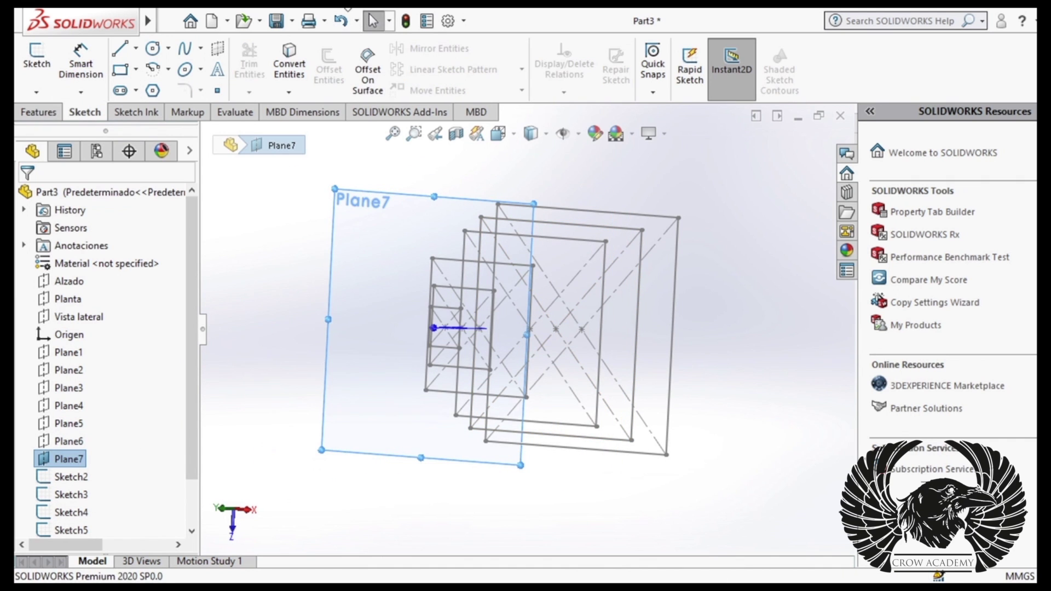
click(22, 96)
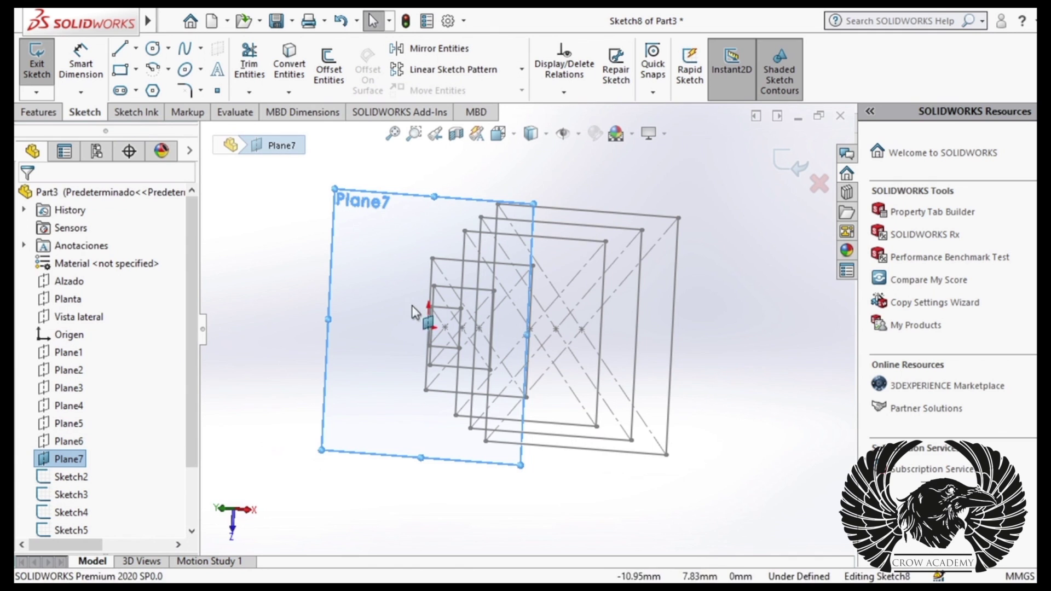
middle_drag(426, 305, 357, 260)
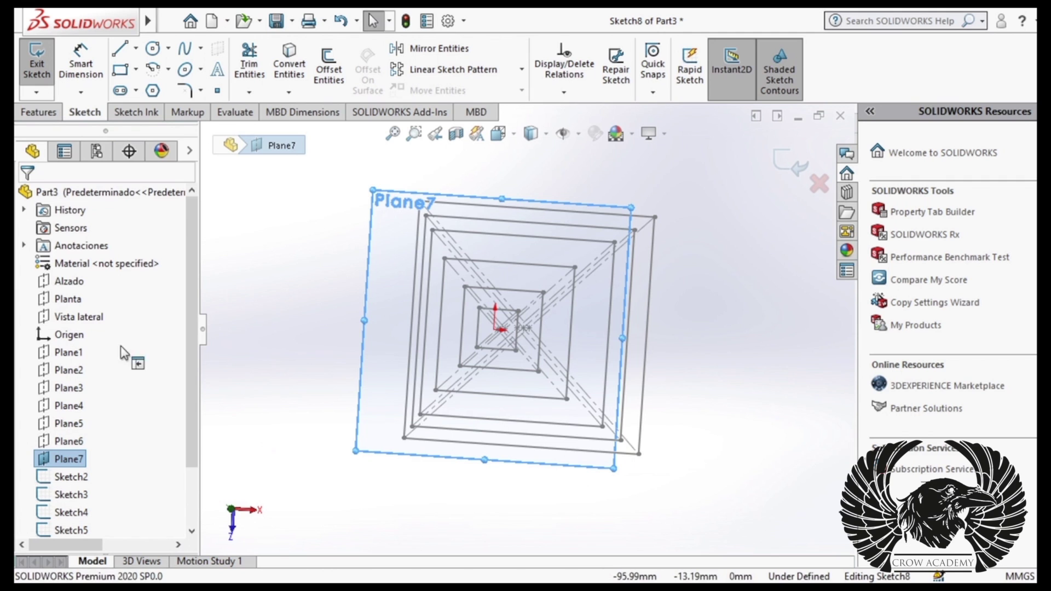
click(122, 72)
middle_drag(504, 328, 528, 337)
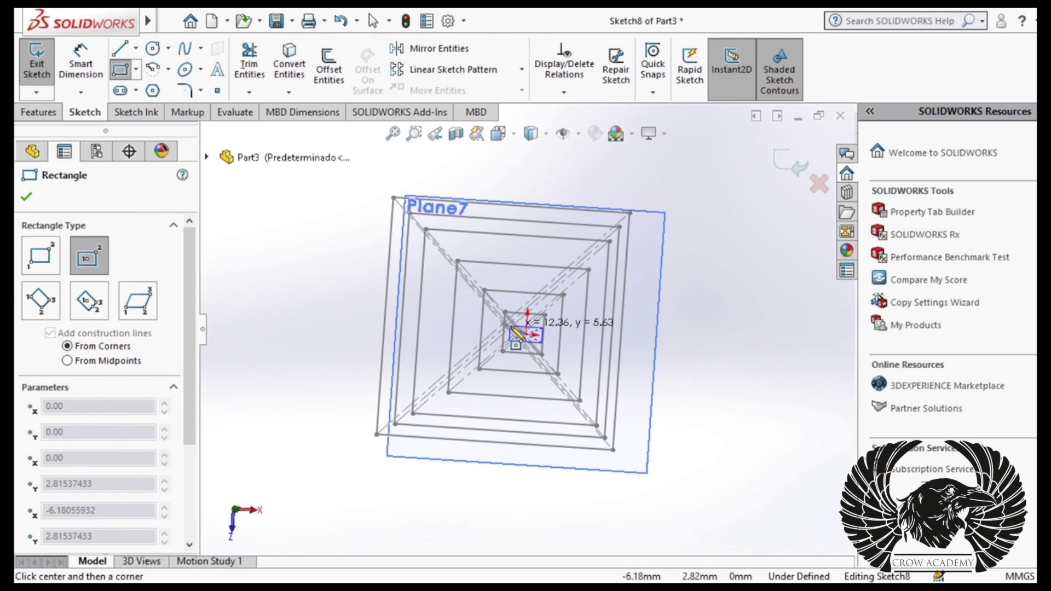
click(524, 334)
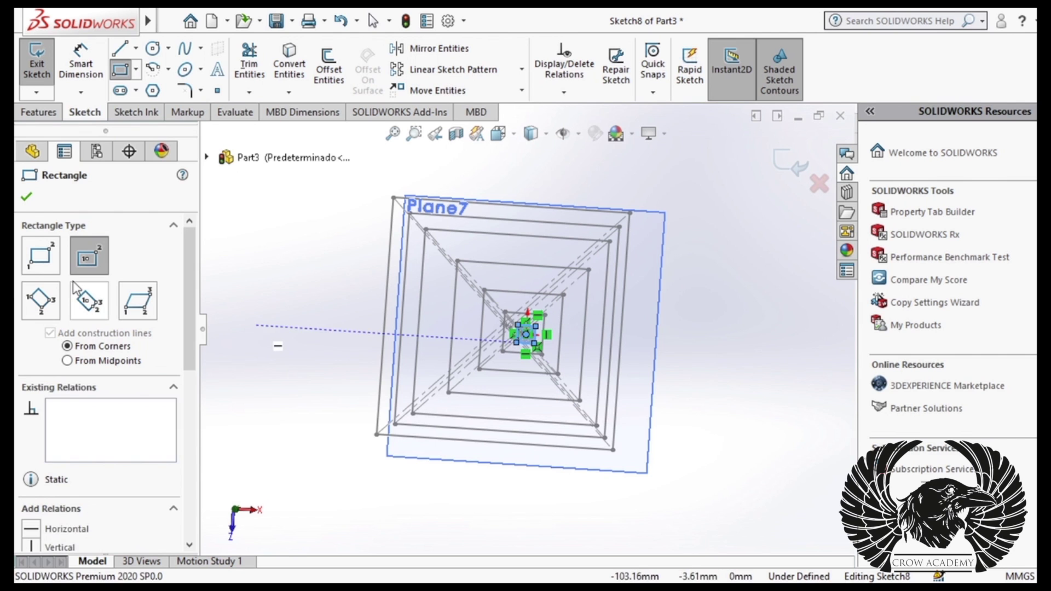
key(Escape)
Add an Equal relation between two rectangle edges to make it square.
scroll(520, 363, down, 2)
scroll(520, 362, down, 4)
click(557, 305)
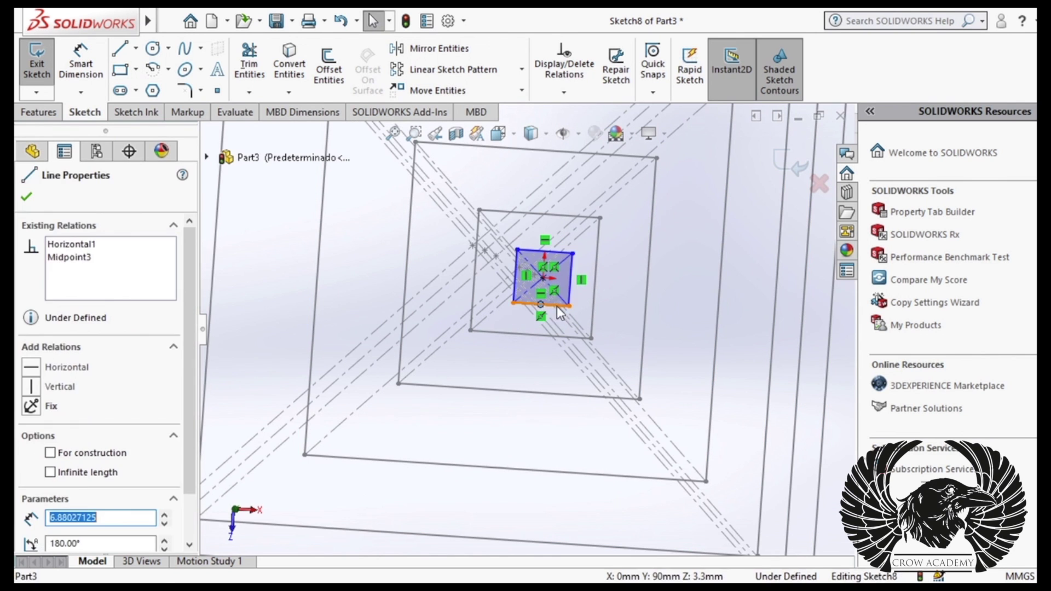
click(570, 280)
ctrl+click(542, 278)
click(67, 457)
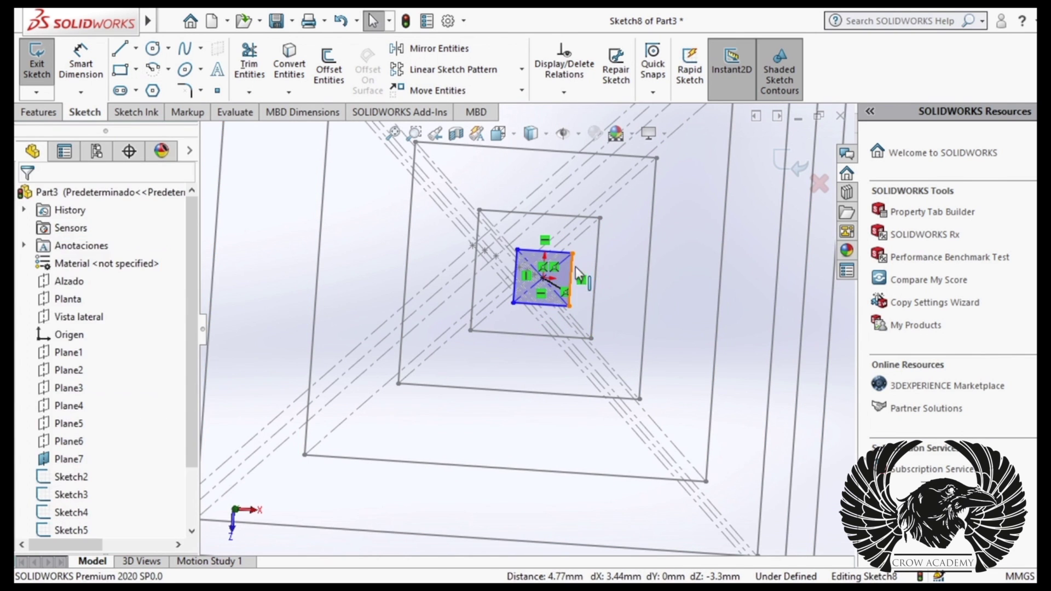
click(532, 303)
ctrl+click(571, 285)
click(32, 453)
Dimension the square's side to 6.88 mm and exit Sketch8.
click(81, 63)
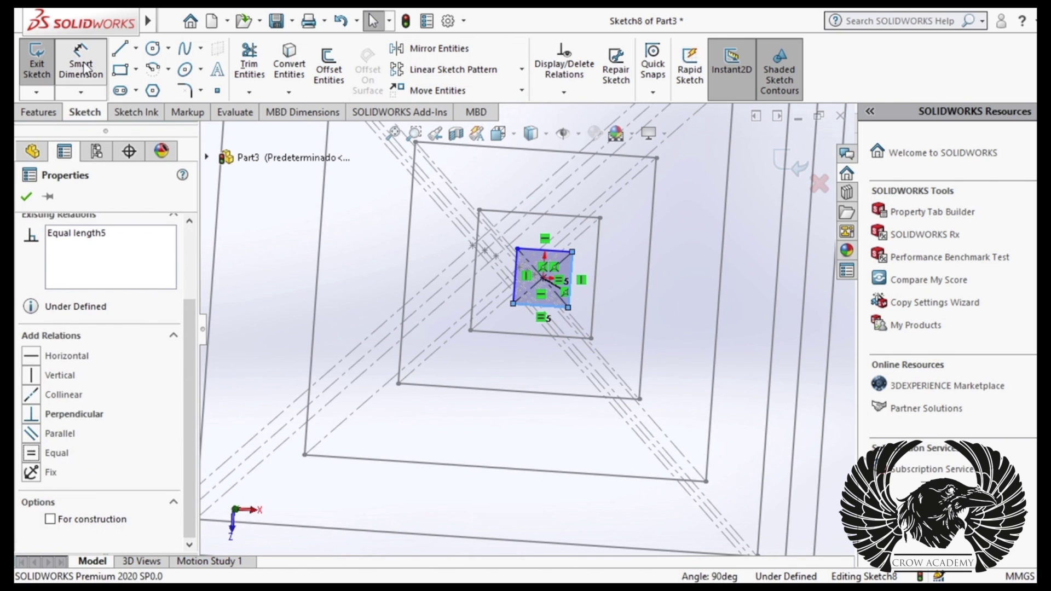
click(571, 279)
click(701, 286)
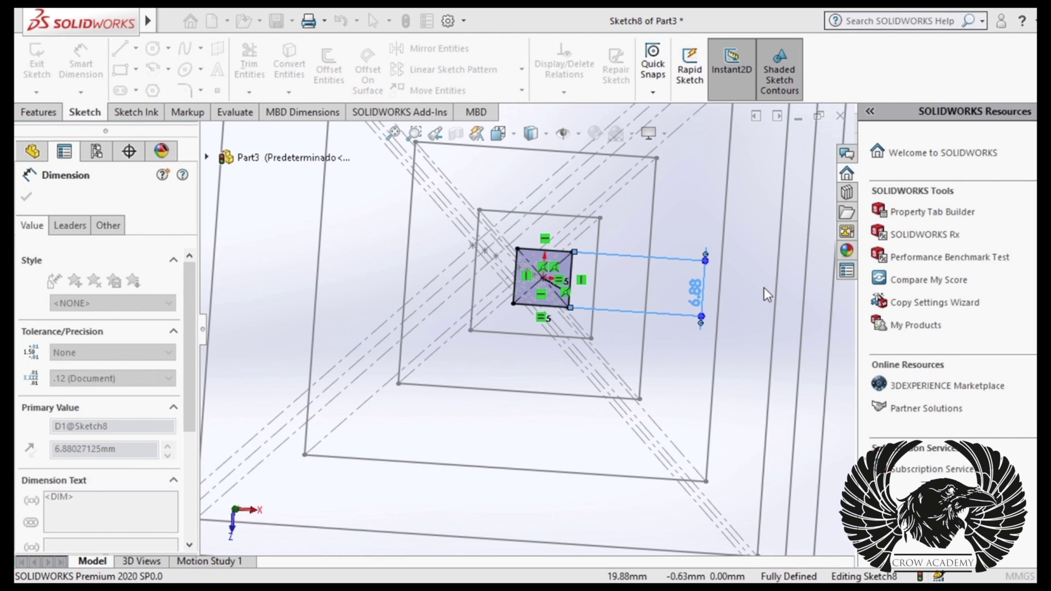
click(632, 272)
scroll(618, 388, down, 10)
scroll(616, 388, up, 5)
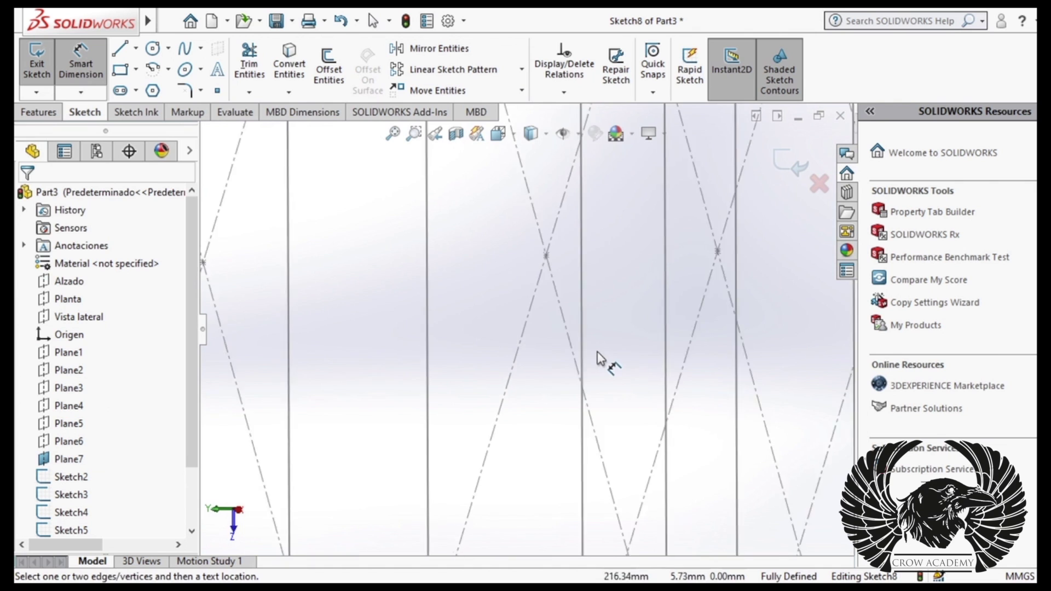
scroll(598, 359, up, 5)
click(54, 459)
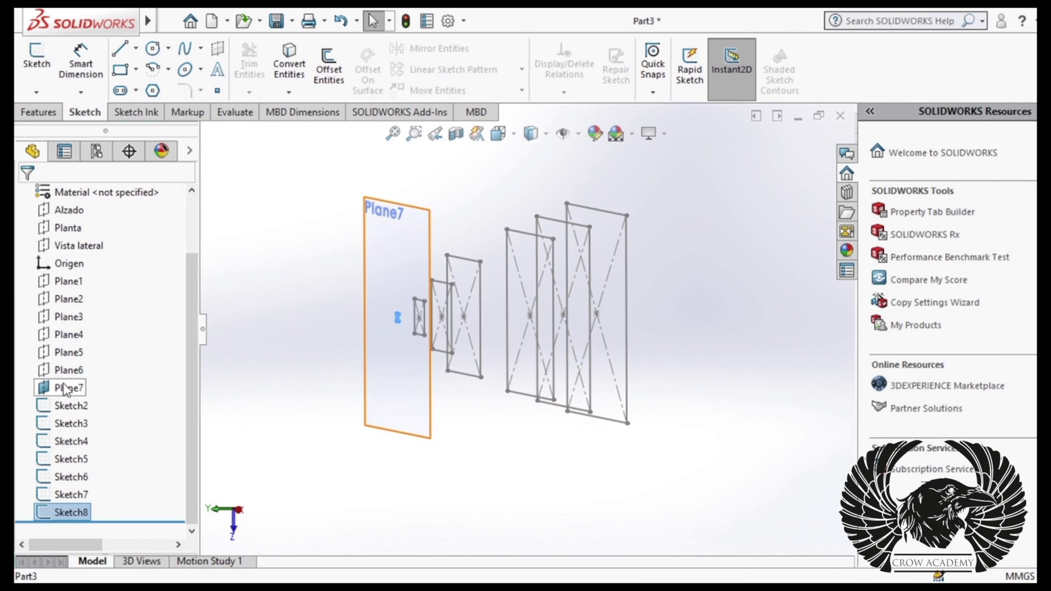
Hide Plane7 and start a Lofted Boss/Base with Sketch8 and Sketch7 as profiles.
click(69, 388)
click(91, 301)
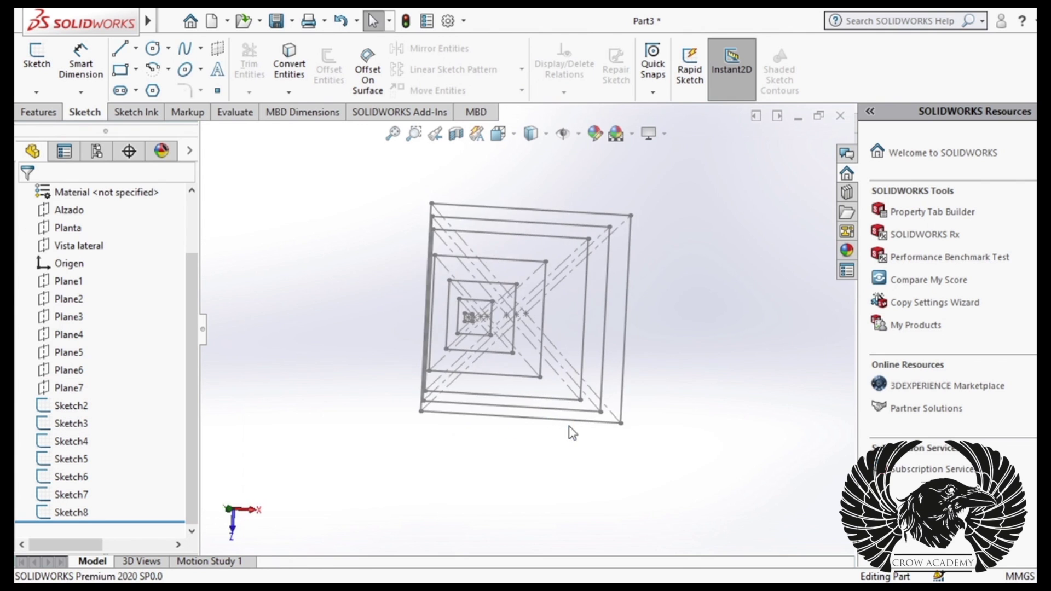
middle_drag(506, 433, 635, 433)
click(44, 118)
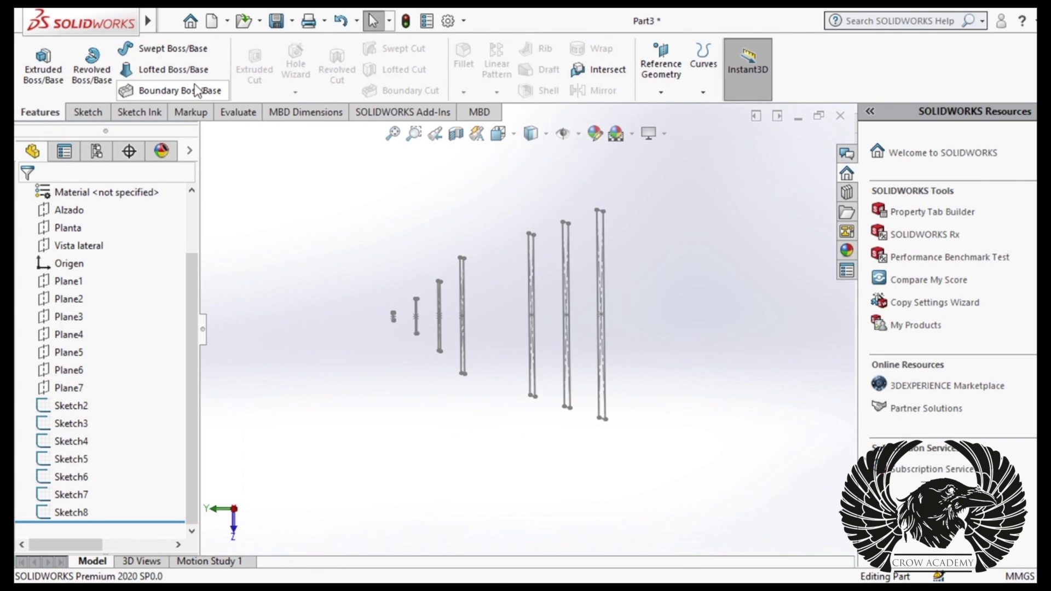
click(167, 69)
click(393, 316)
click(416, 317)
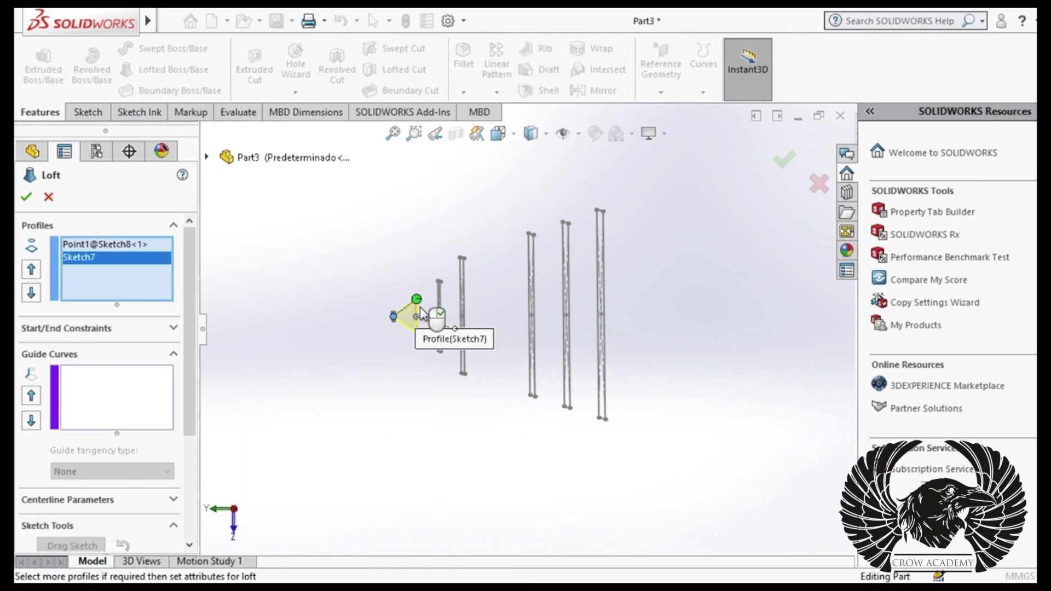
Add Sketch6 through Sketch2 as loft profiles, removing the wrongly picked Sketch4 point.
click(463, 317)
click(532, 316)
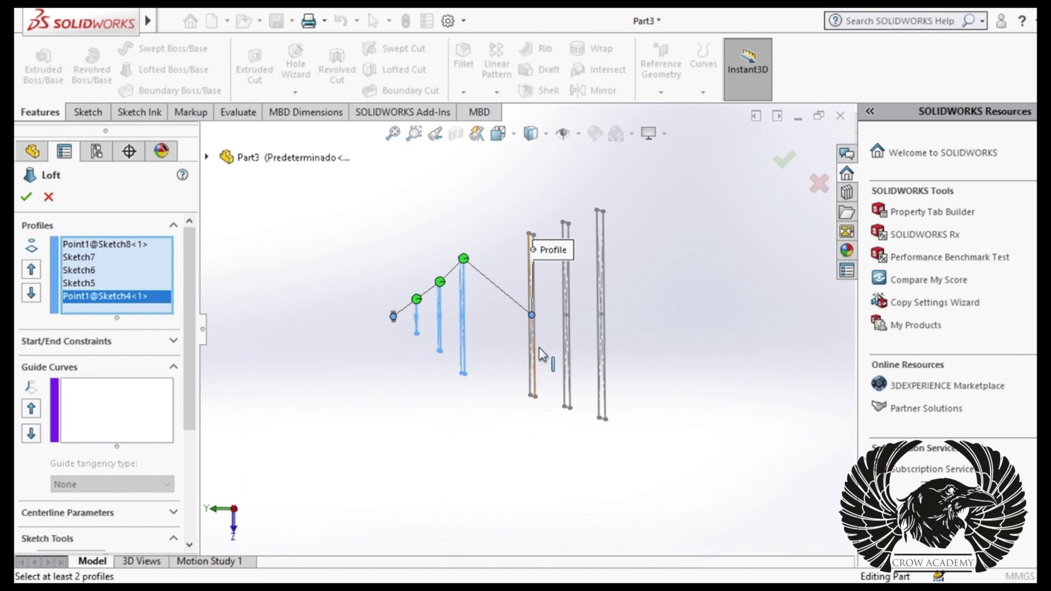
click(109, 296)
key(Delete)
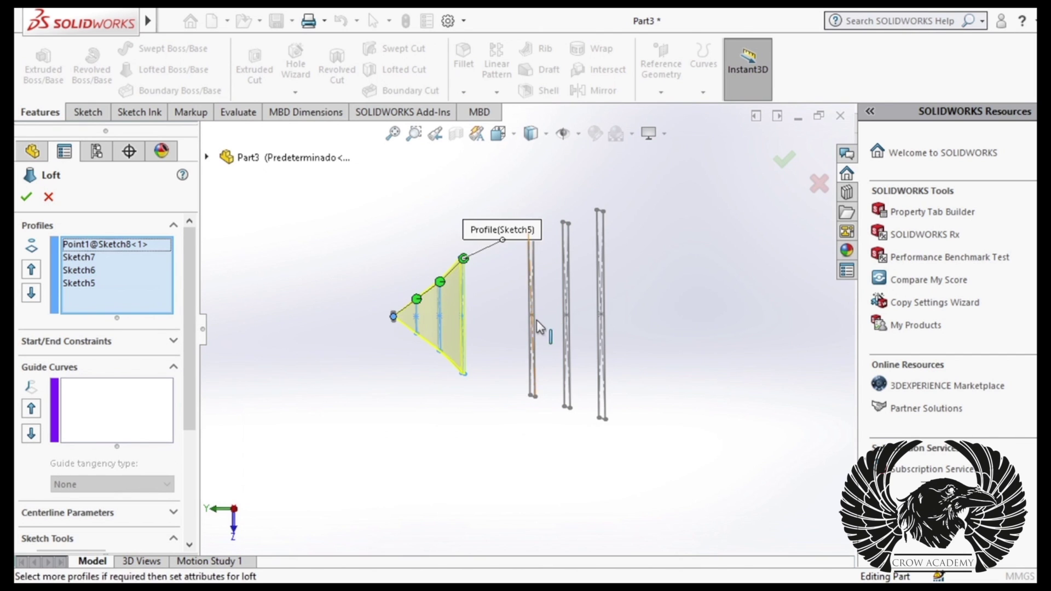
click(532, 331)
click(566, 335)
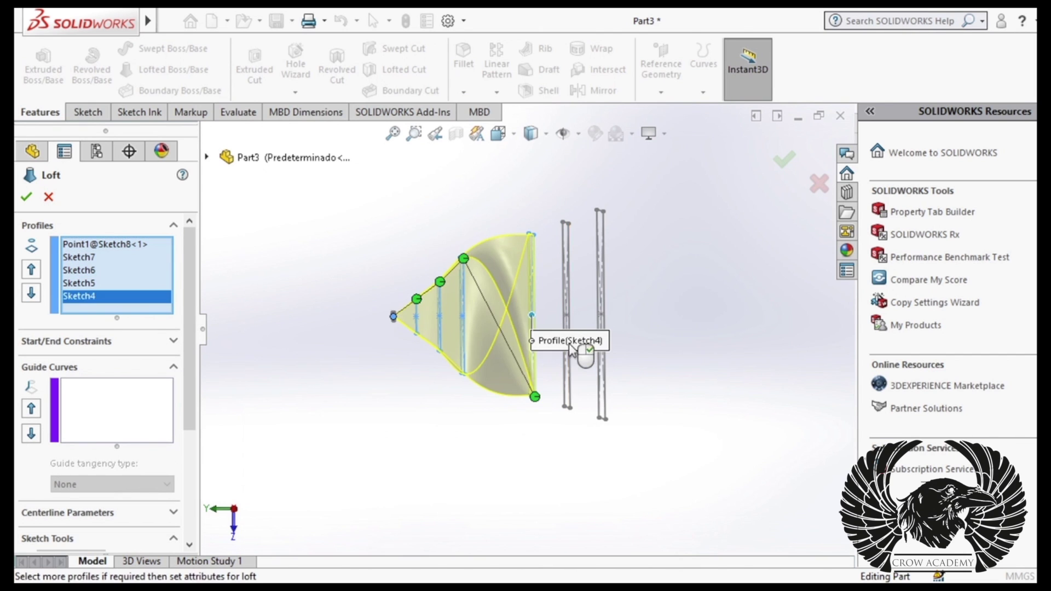
click(604, 353)
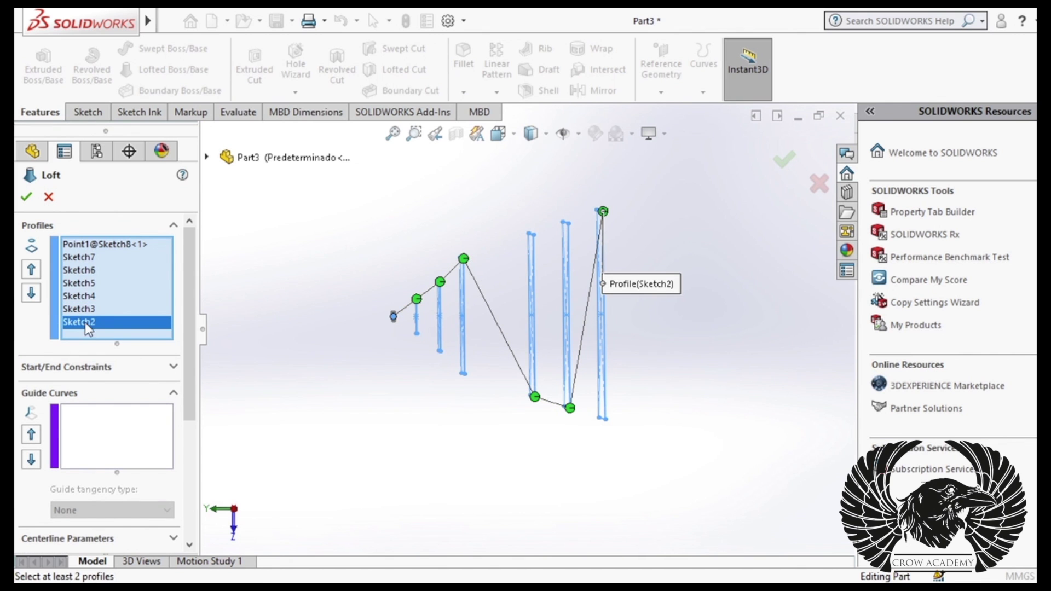
middle_drag(542, 323, 572, 311)
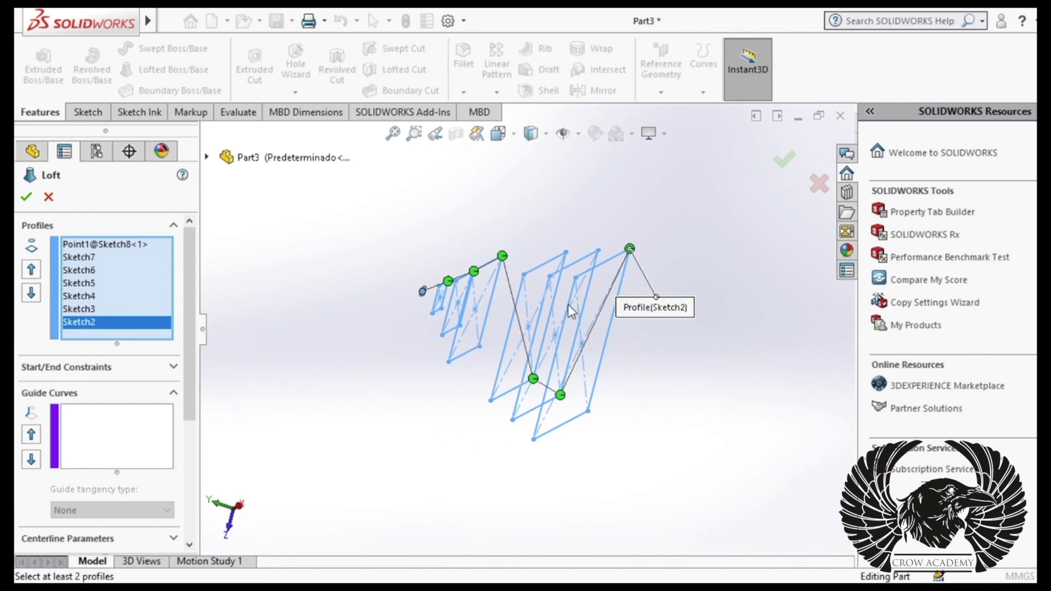
Replace the wrong Sketch2 pick with the whole square and accept Loft1.
key(Delete)
mouse_move(616, 368)
middle_down()
mouse_move(701, 281)
mouse_move(585, 284)
middle_up()
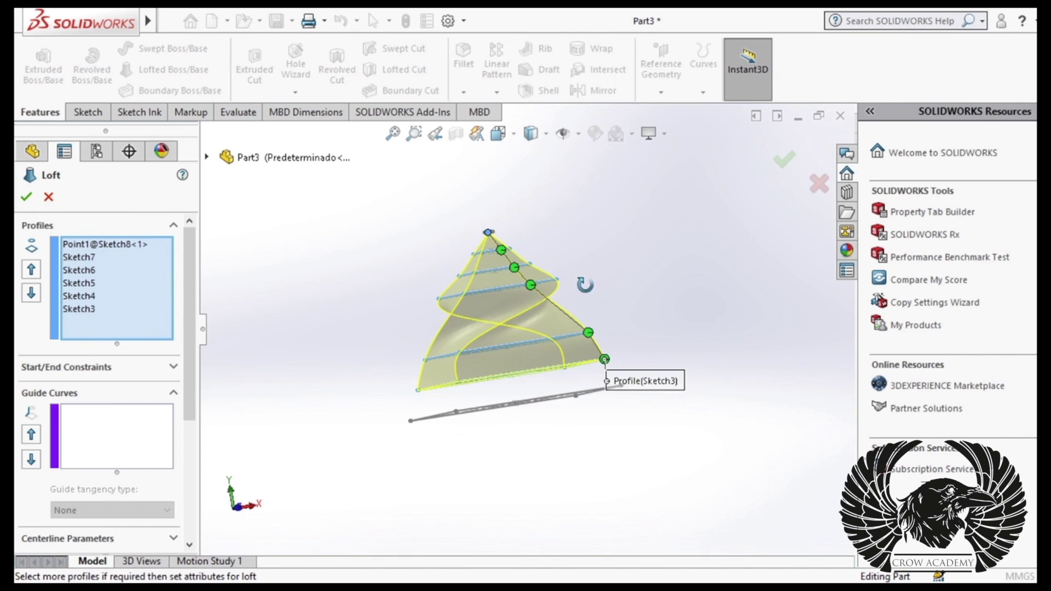
click(516, 404)
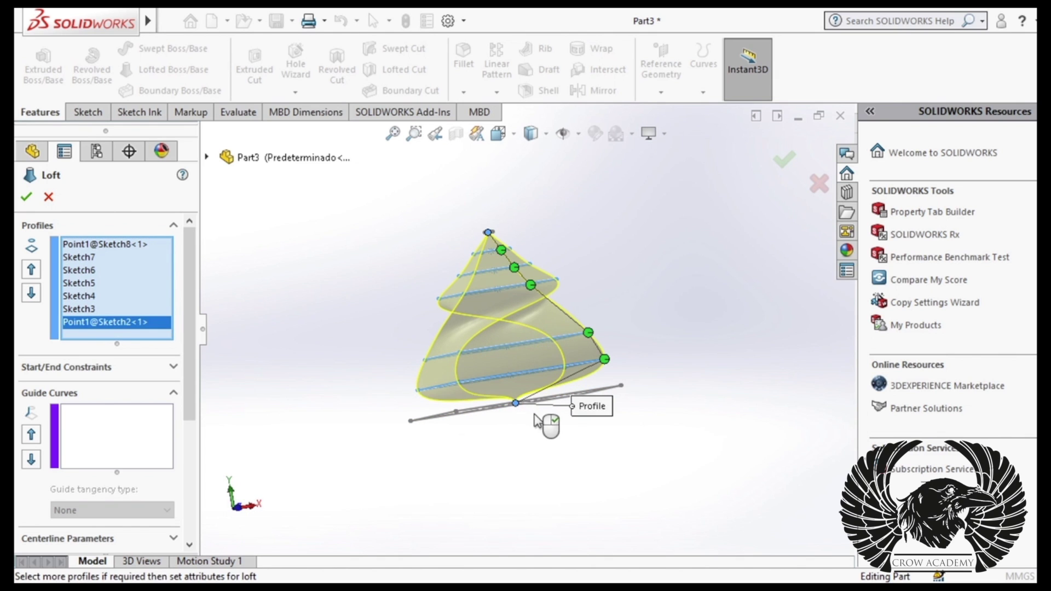
key(Delete)
click(559, 406)
mouse_move(541, 458)
middle_down()
mouse_move(545, 447)
mouse_move(558, 486)
mouse_move(544, 409)
mouse_move(614, 426)
mouse_move(526, 493)
mouse_move(411, 387)
middle_up()
key(Return)
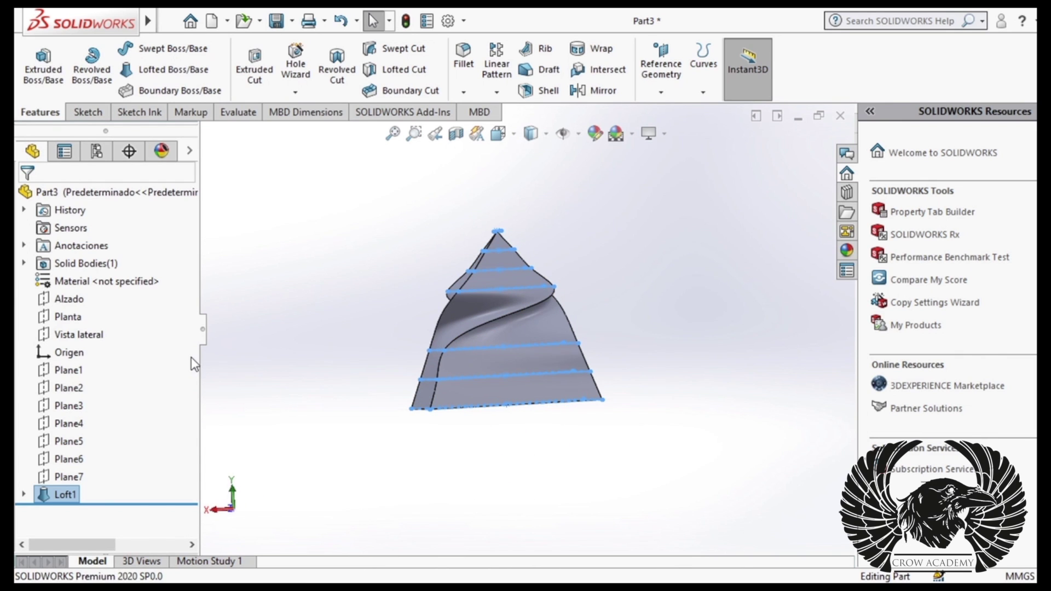
mouse_move(356, 434)
middle_down()
mouse_move(415, 445)
mouse_move(711, 412)
middle_up()
mouse_move(880, 411)
middle_down()
mouse_move(728, 399)
mouse_move(520, 241)
mouse_move(596, 314)
middle_up()
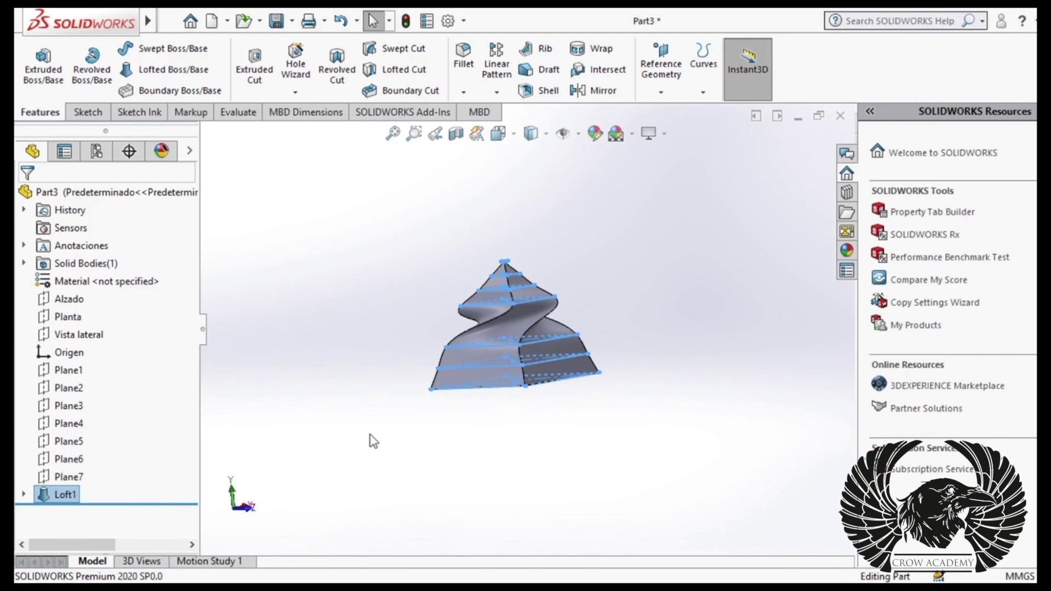
click(80, 335)
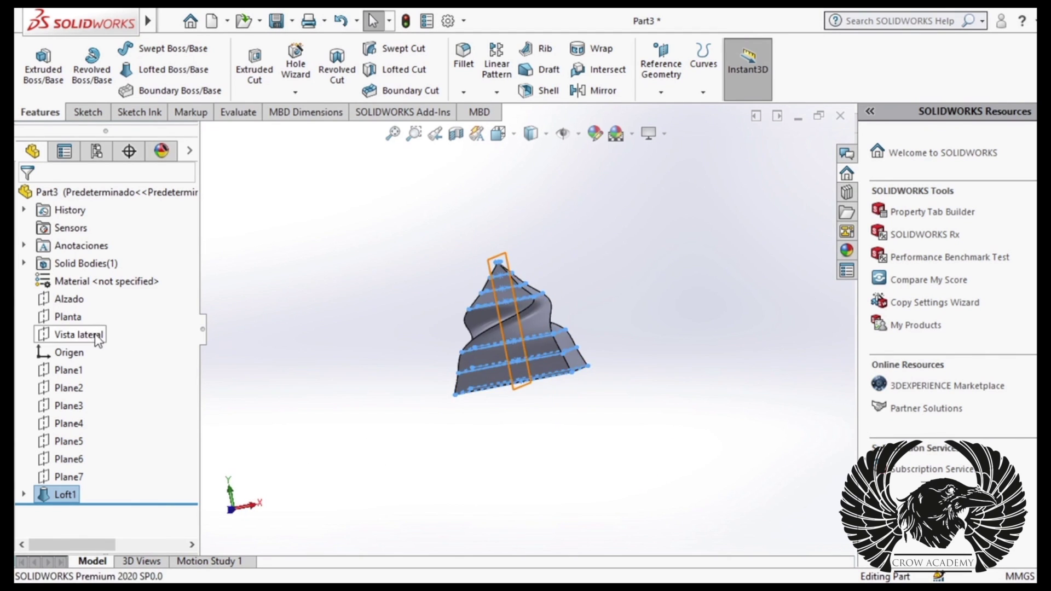
Sketch a 3-sided polygon centred at the origin on the Vista lateral plane as Sketch9.
click(126, 357)
click(87, 112)
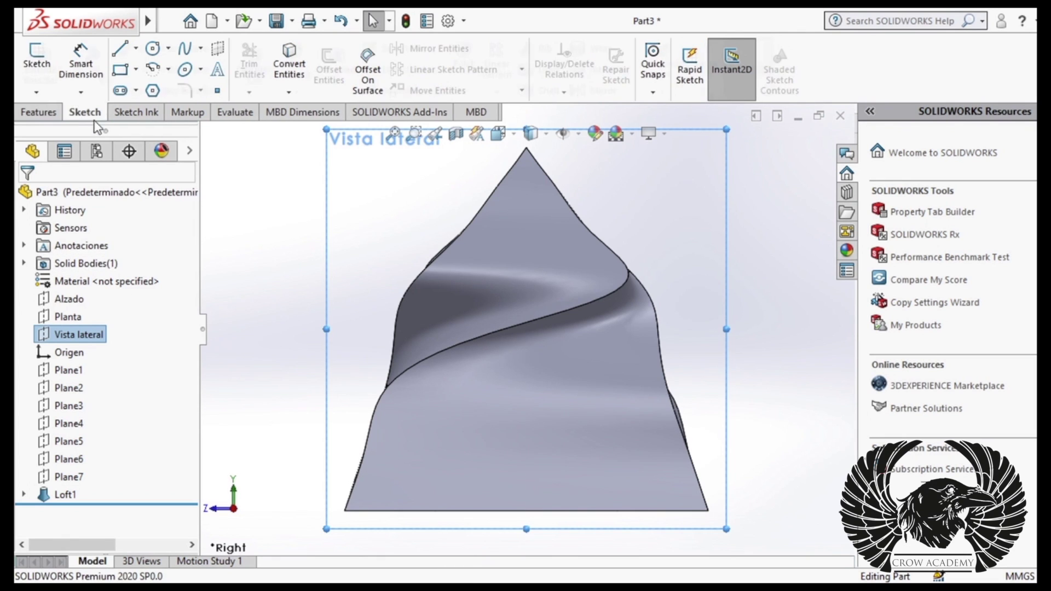
click(153, 92)
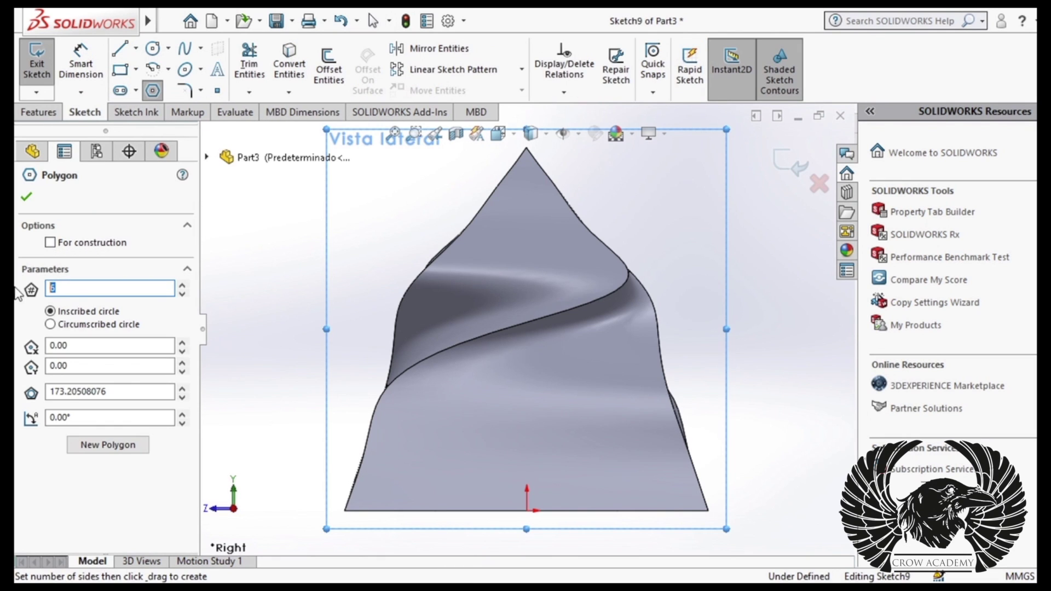
click(527, 511)
click(528, 404)
mouse_move(668, 457)
middle_down()
mouse_move(511, 472)
mouse_move(646, 442)
mouse_move(626, 465)
middle_up()
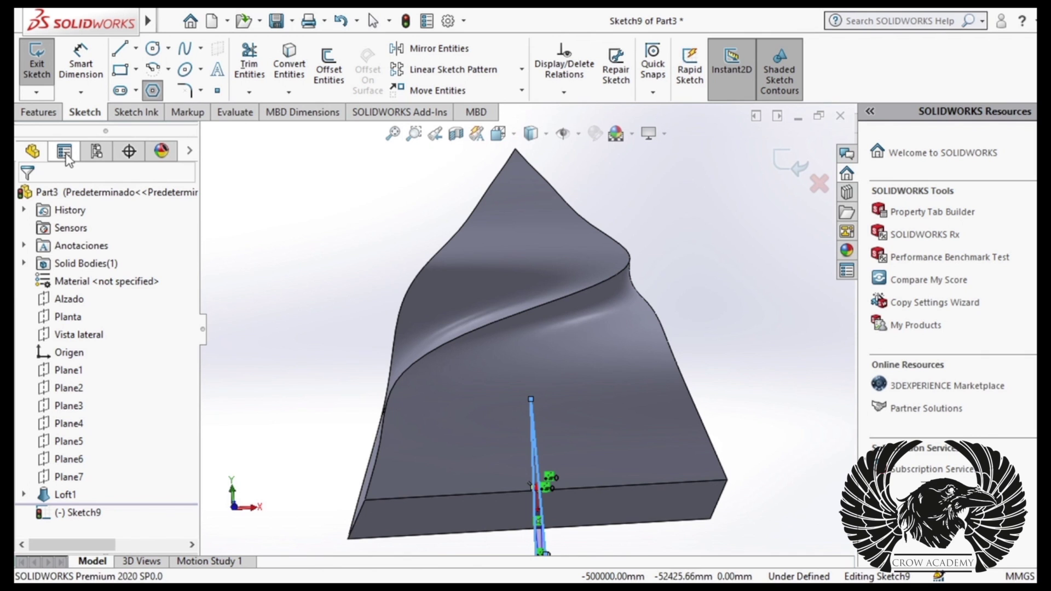
click(36, 63)
Orbit the model, then view the Vista lateral plane normal-to.
middle_drag(565, 390, 535, 410)
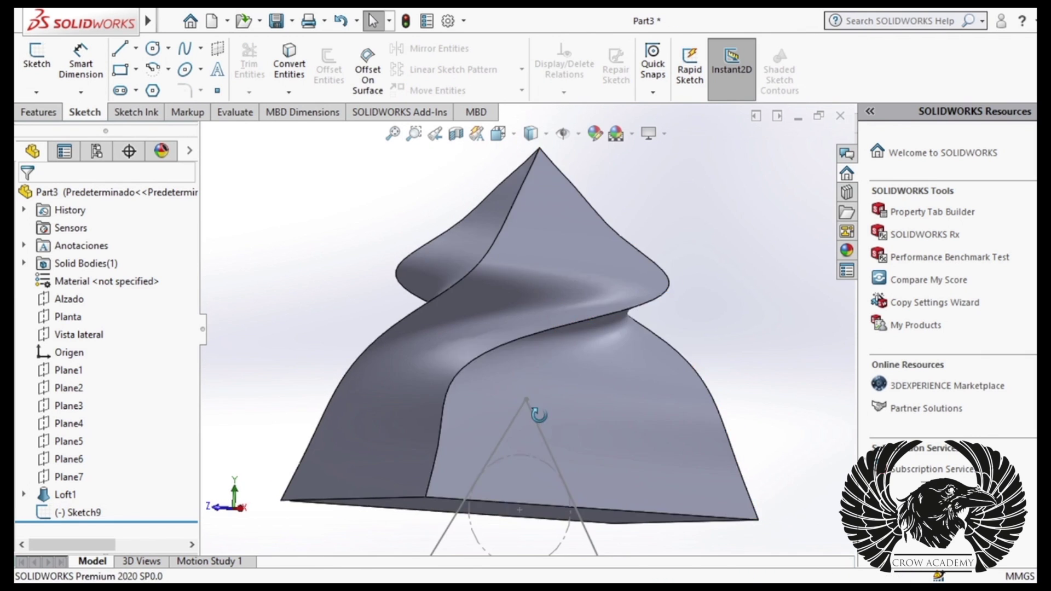
middle_drag(614, 427, 548, 384)
click(78, 335)
click(178, 318)
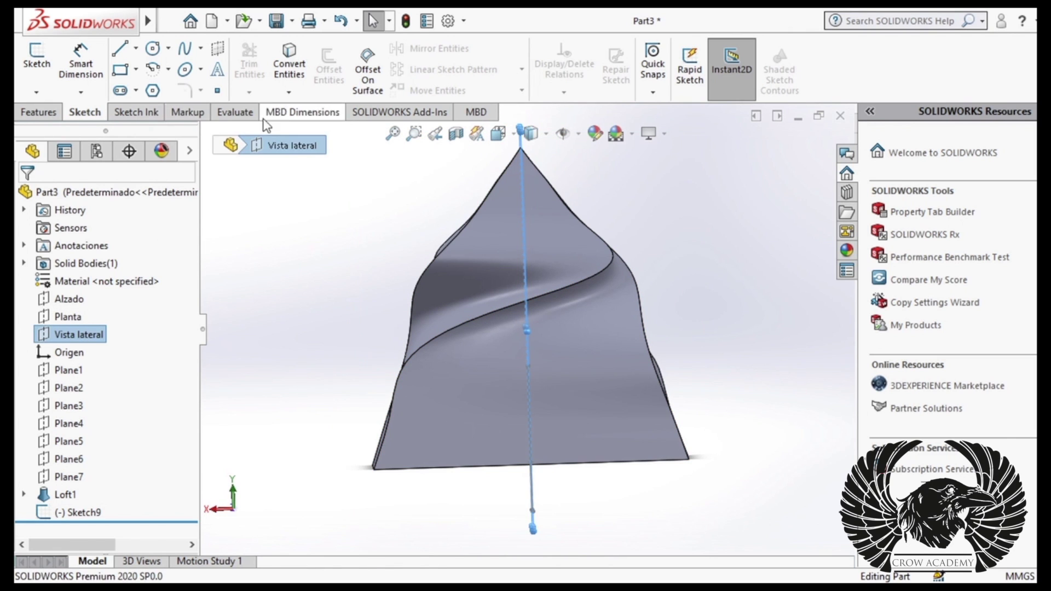
click(39, 112)
click(82, 113)
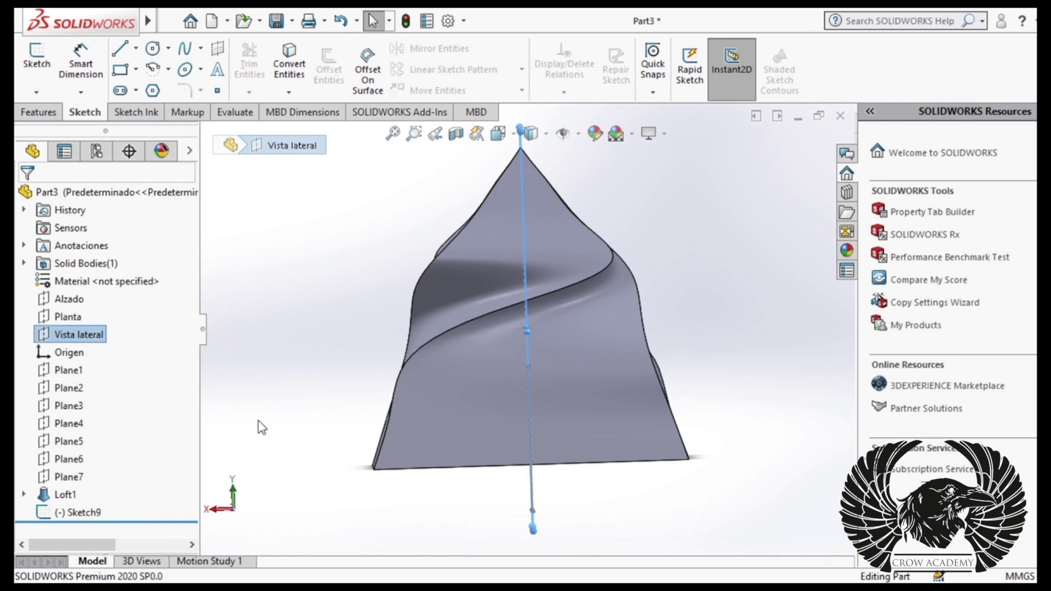
click(43, 113)
click(87, 112)
Create Plane8 offset 50 mm from the Vista lateral plane.
click(40, 112)
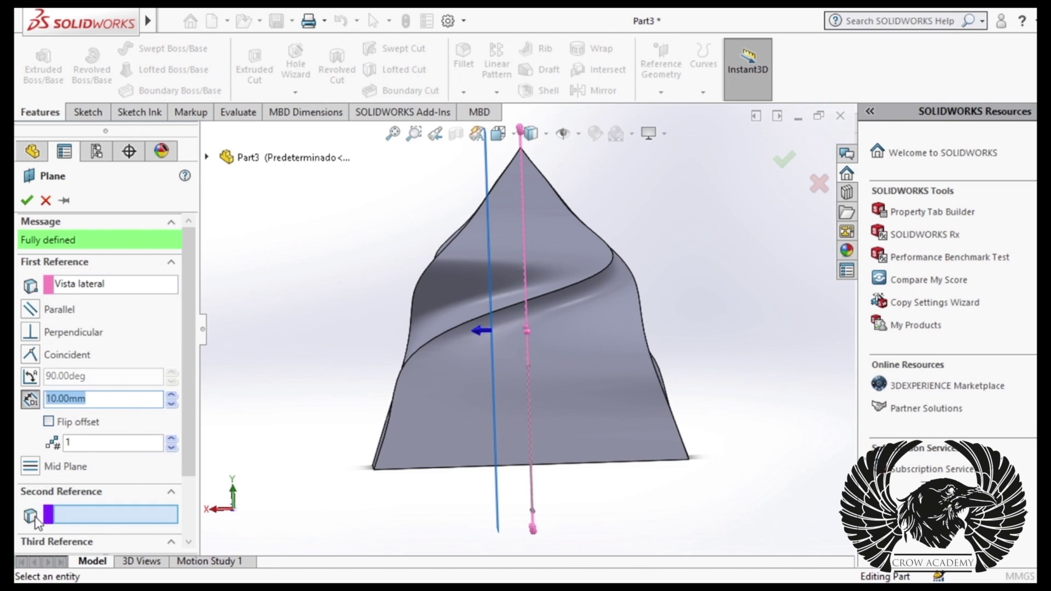
text(50)
key(Return)
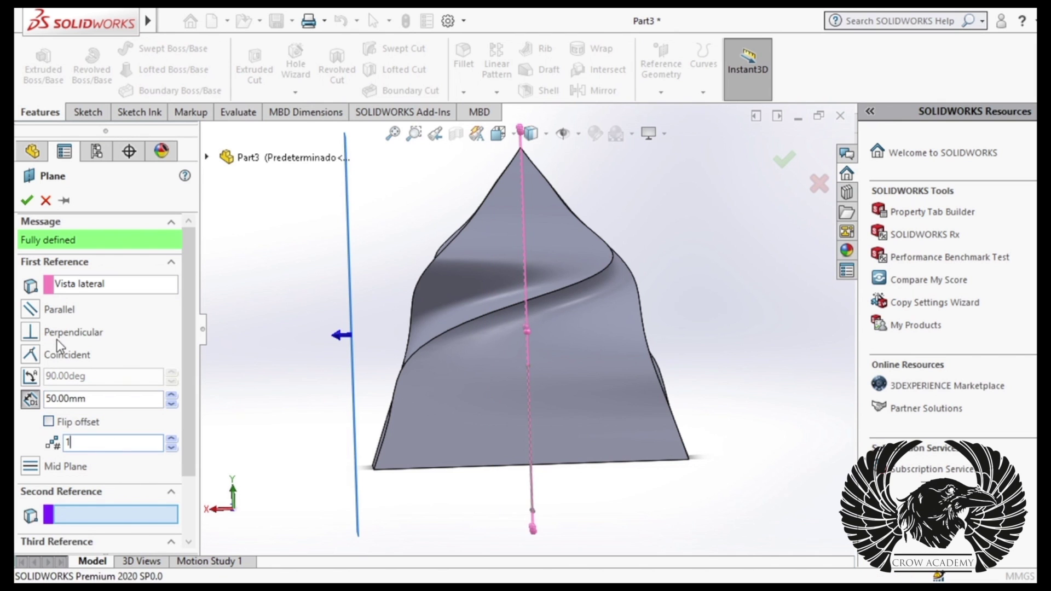
click(26, 200)
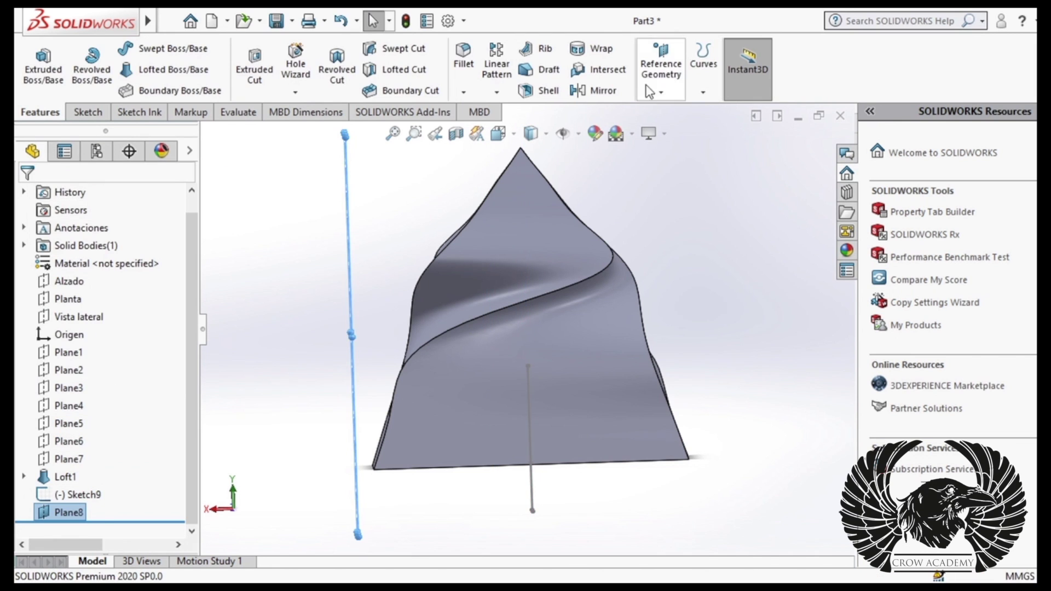
Try editing Plane8's offset value, then restore it to 50 mm.
click(50, 399)
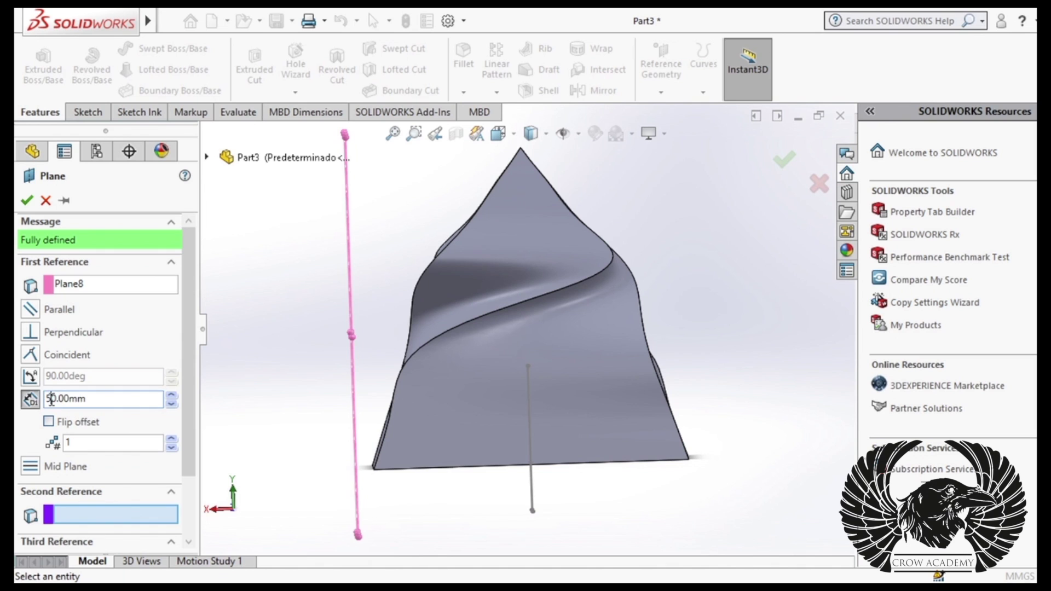
text(7)
key(BackSpace)
text(7)
key(BackSpace)
text(-)
key(BackSpace)
Check Plane8's position beside the solid, close its settings, and view it normal-to.
mouse_move(557, 368)
middle_down()
mouse_move(555, 352)
mouse_move(592, 353)
middle_up()
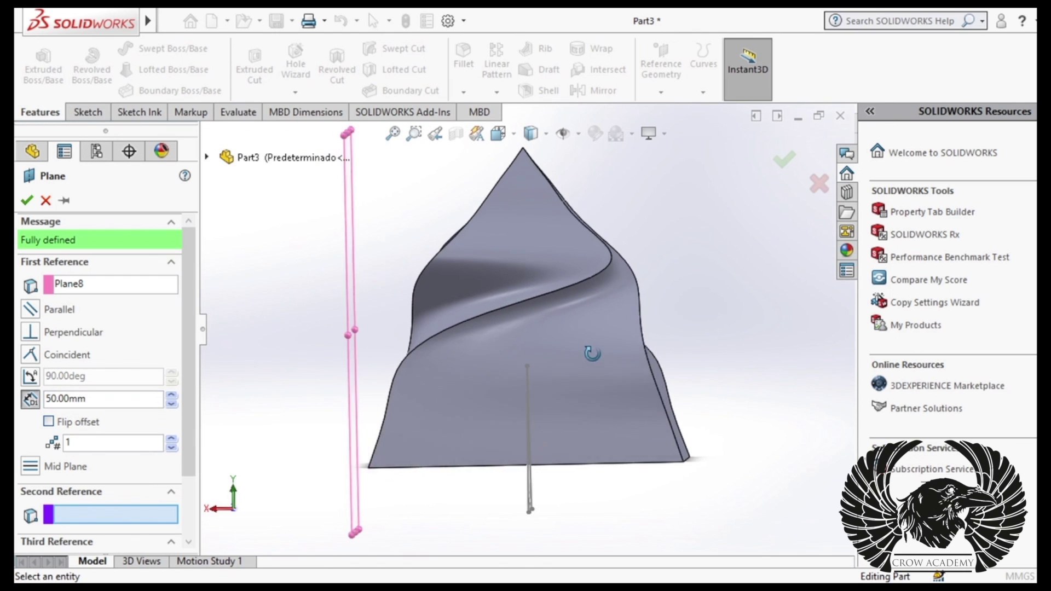
scroll(142, 520, down, 1)
scroll(159, 501, down, 1)
scroll(153, 361, up, 2)
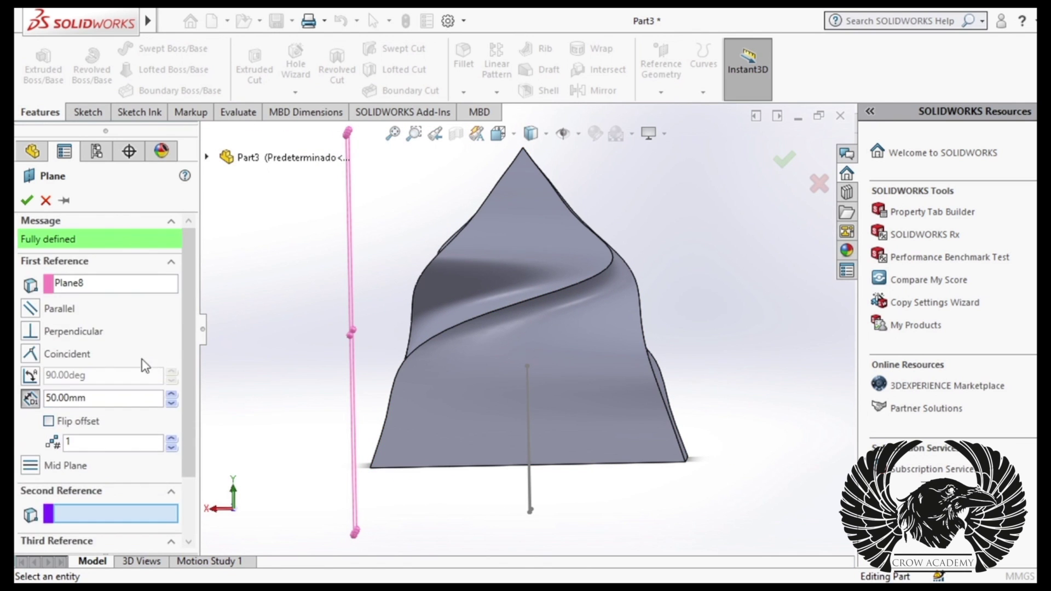
click(171, 262)
mouse_move(383, 377)
middle_down()
mouse_move(455, 382)
mouse_move(474, 401)
middle_up()
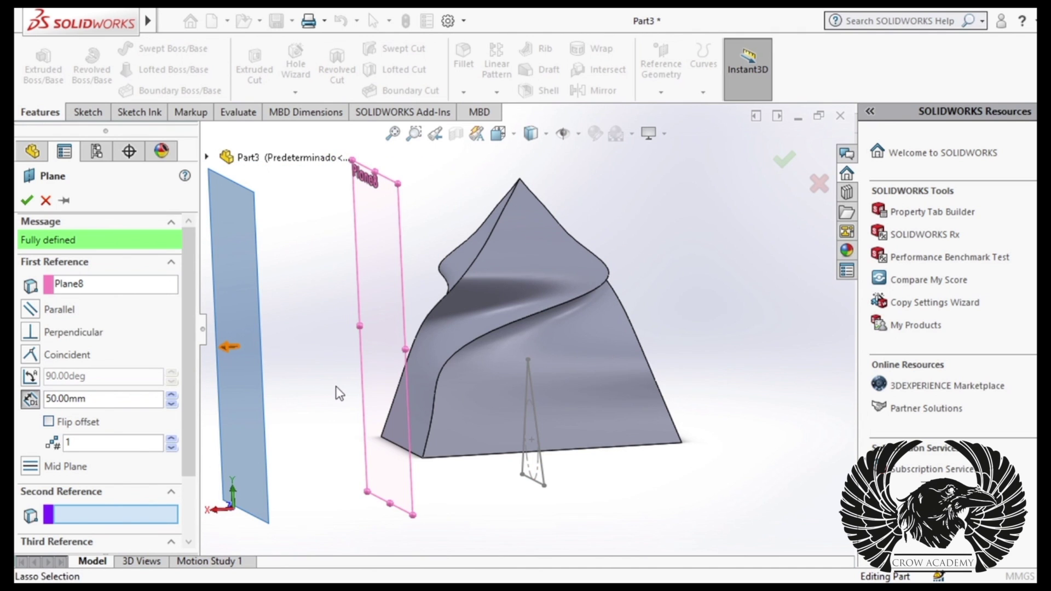
key(Return)
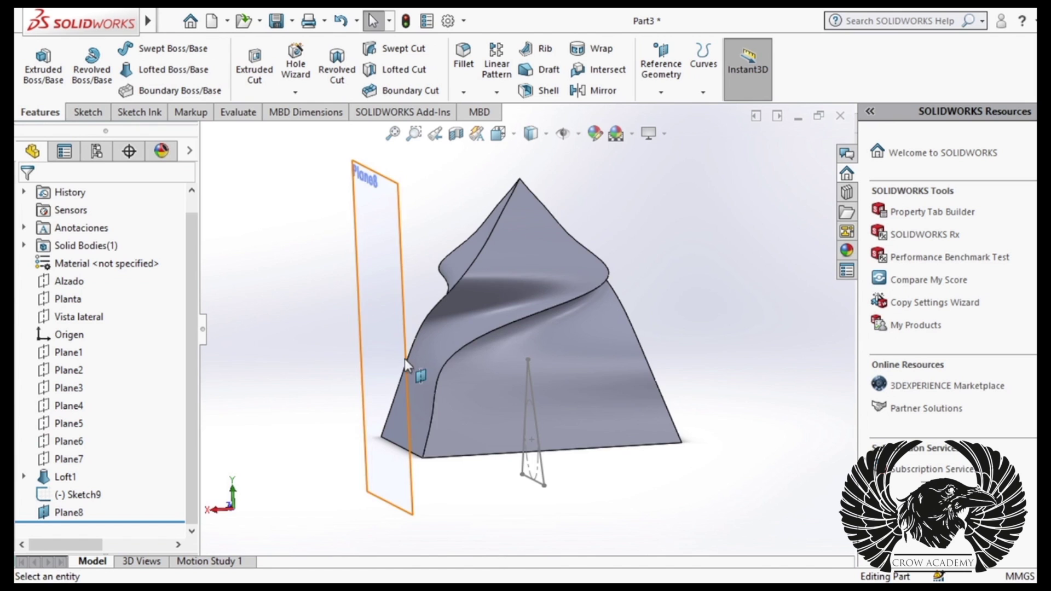
key(ctrl+8)
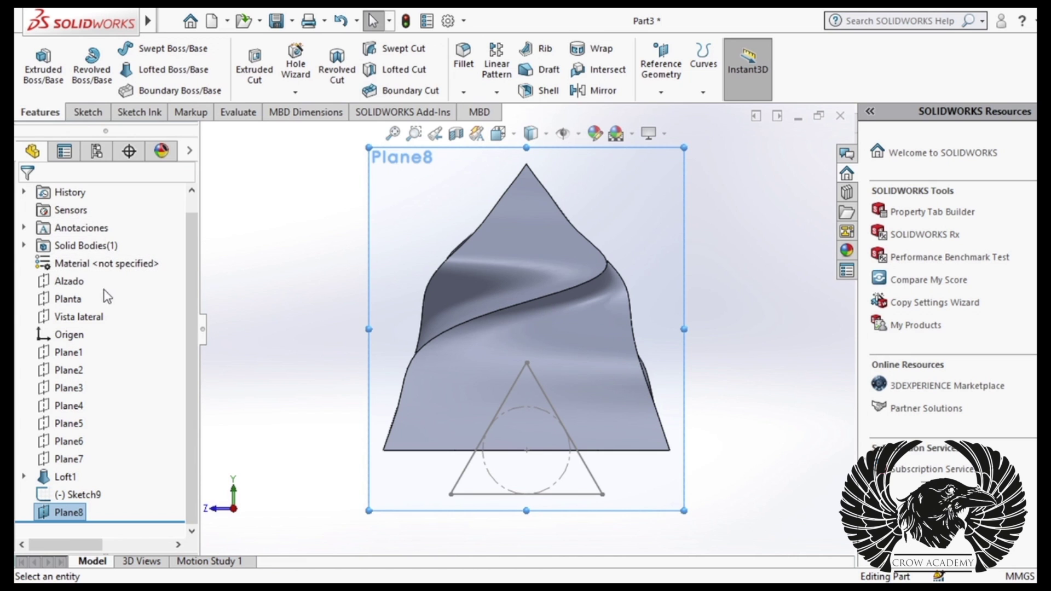
Draw a circle centred at the origin on Plane8 and dimension its 27.5 mm diameter.
click(86, 113)
click(152, 48)
drag(527, 450, 549, 413)
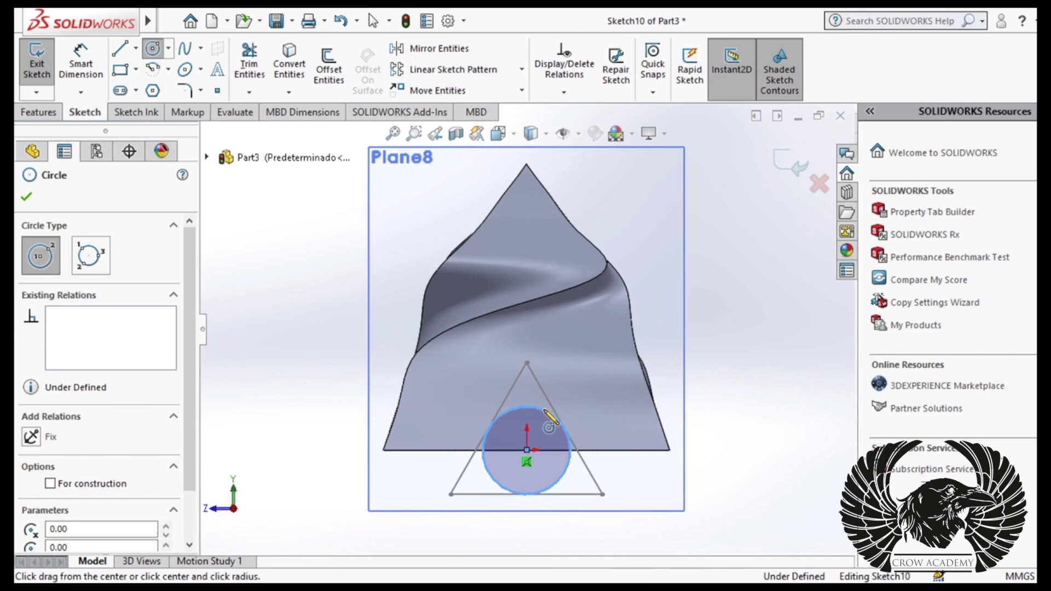
key(Escape)
click(88, 68)
click(569, 438)
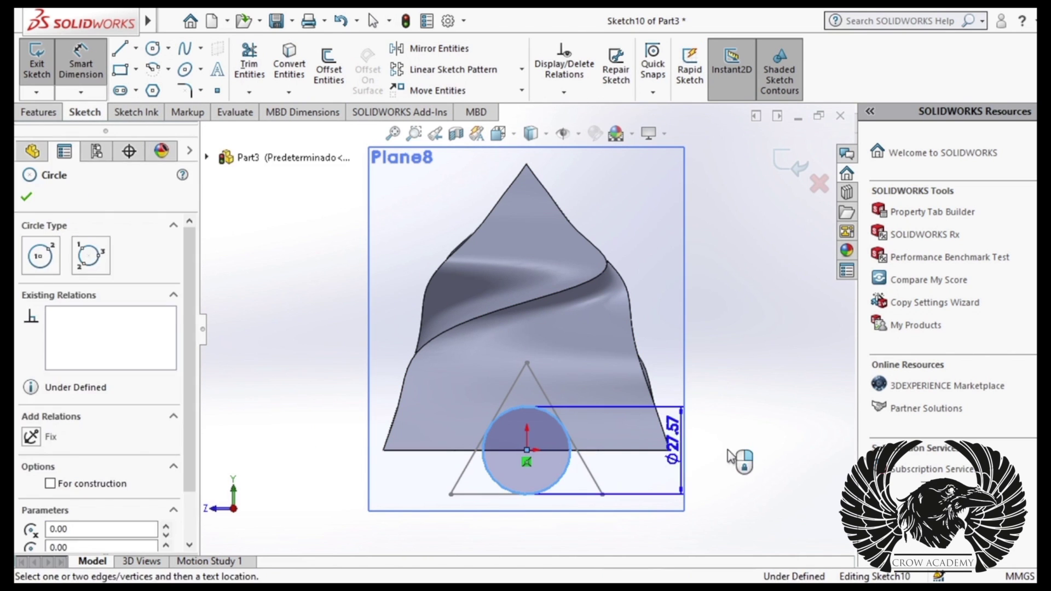
click(767, 454)
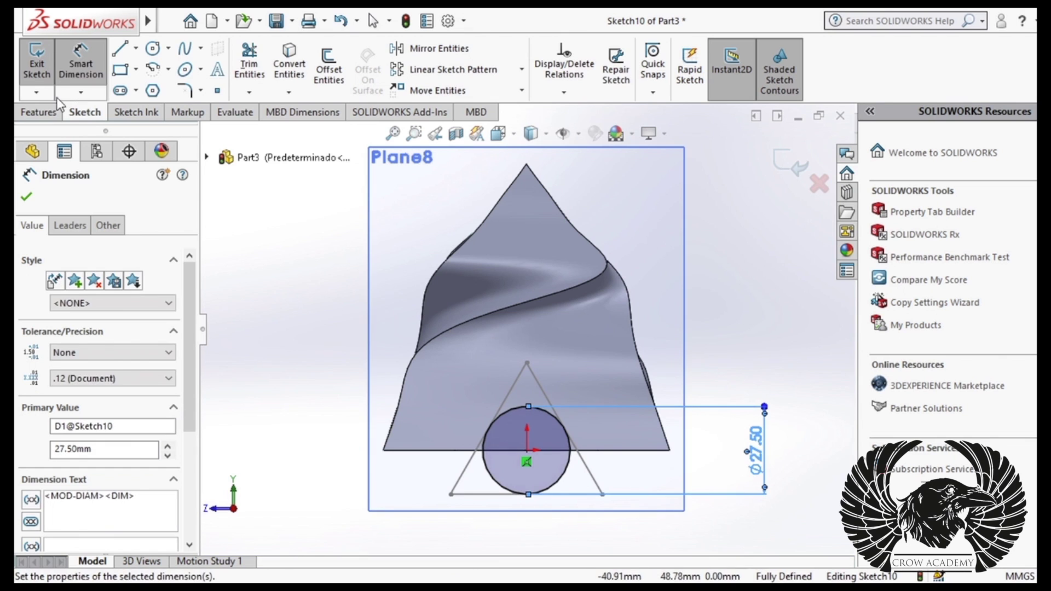
key(Escape)
Cancel a stray Revolve, exit Sketch10, and begin a Lofted Cut from the circle.
middle_drag(547, 459, 459, 461)
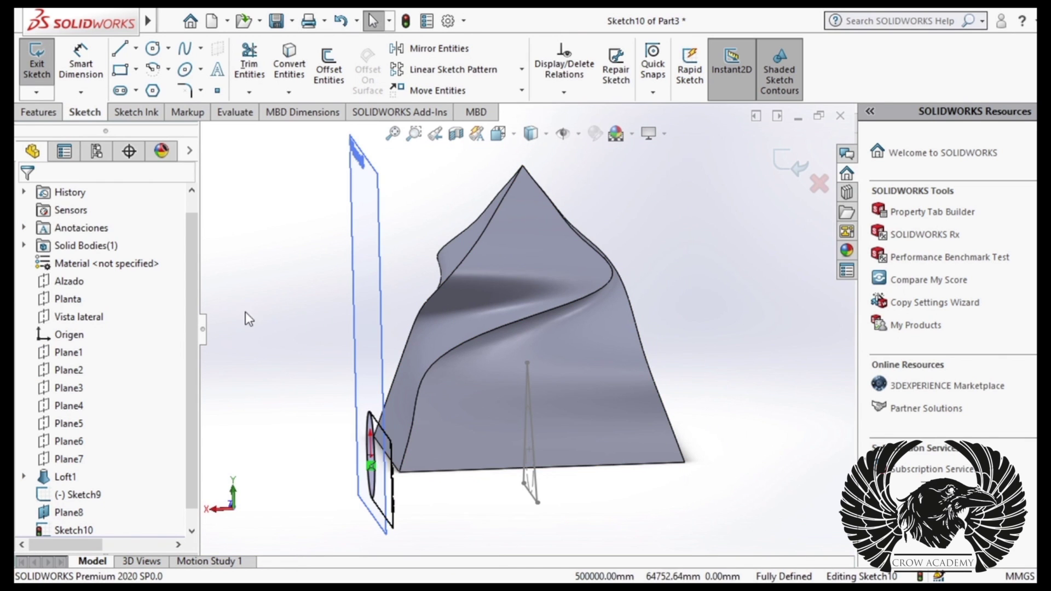
click(57, 113)
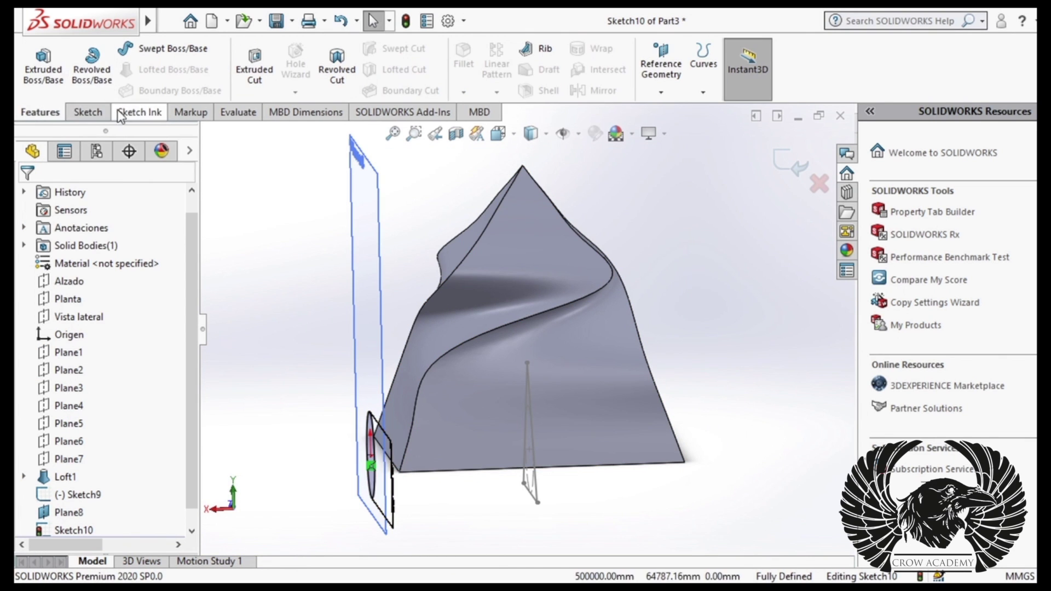
click(372, 460)
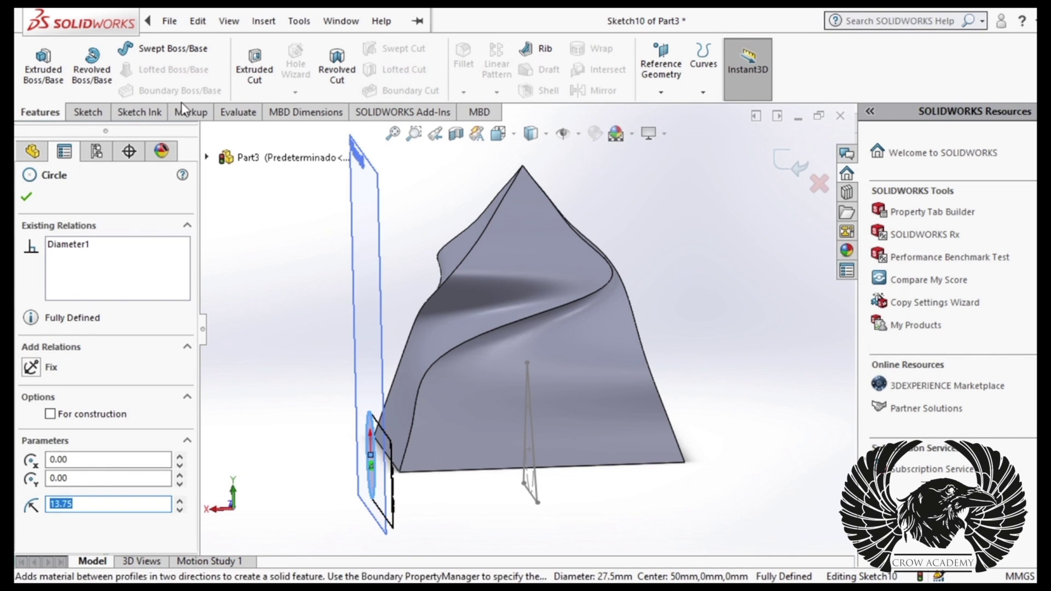
click(109, 91)
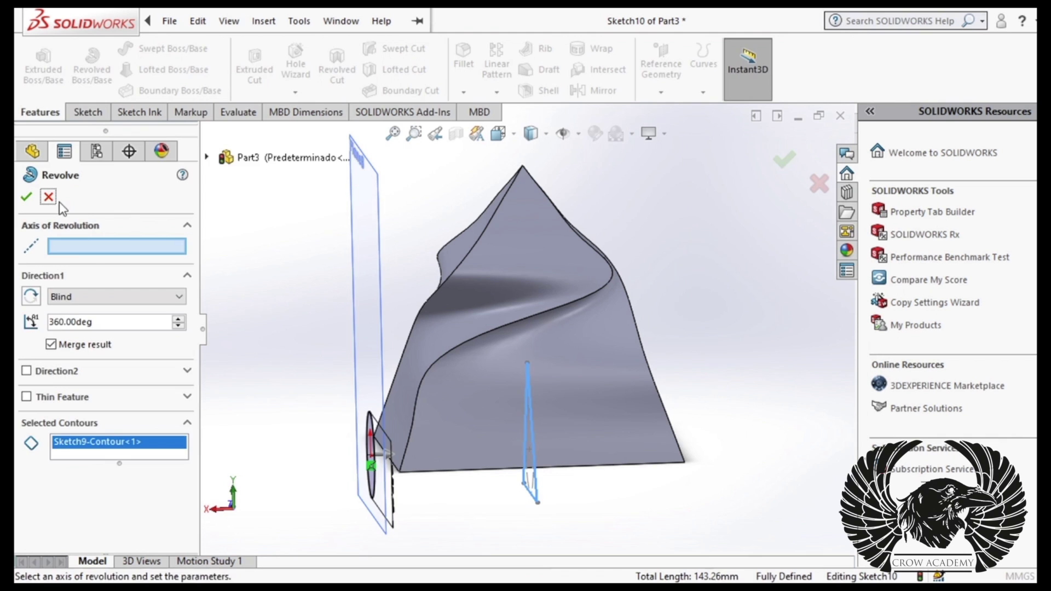
click(48, 196)
click(87, 111)
click(33, 60)
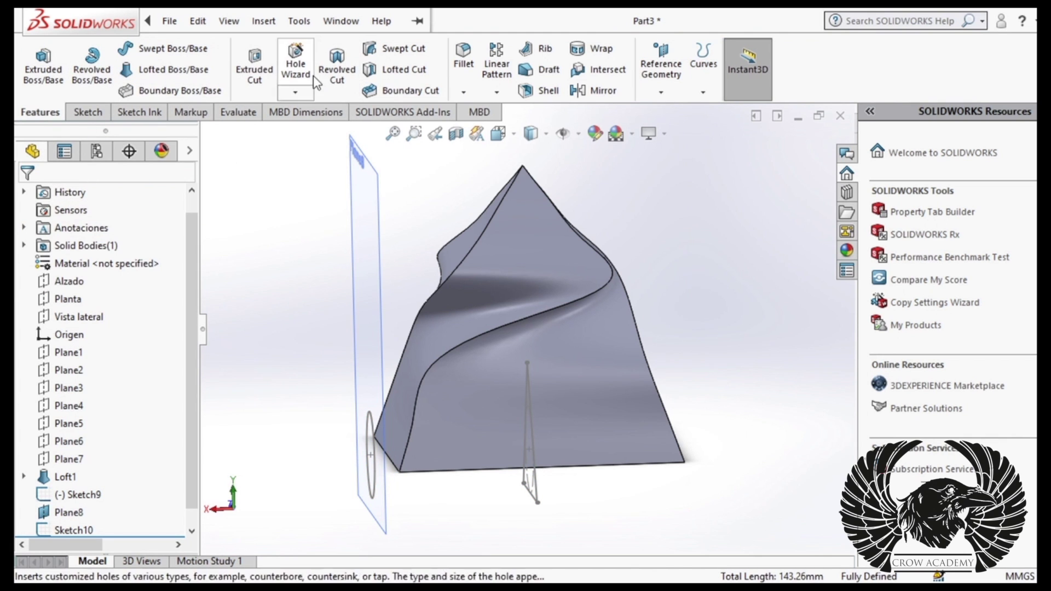
click(43, 81)
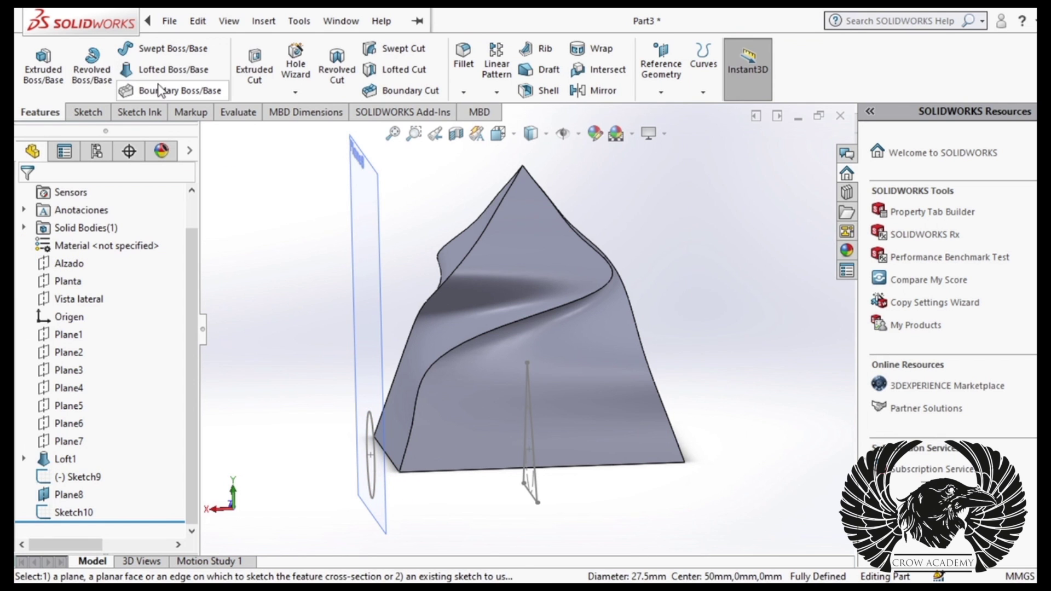
click(390, 48)
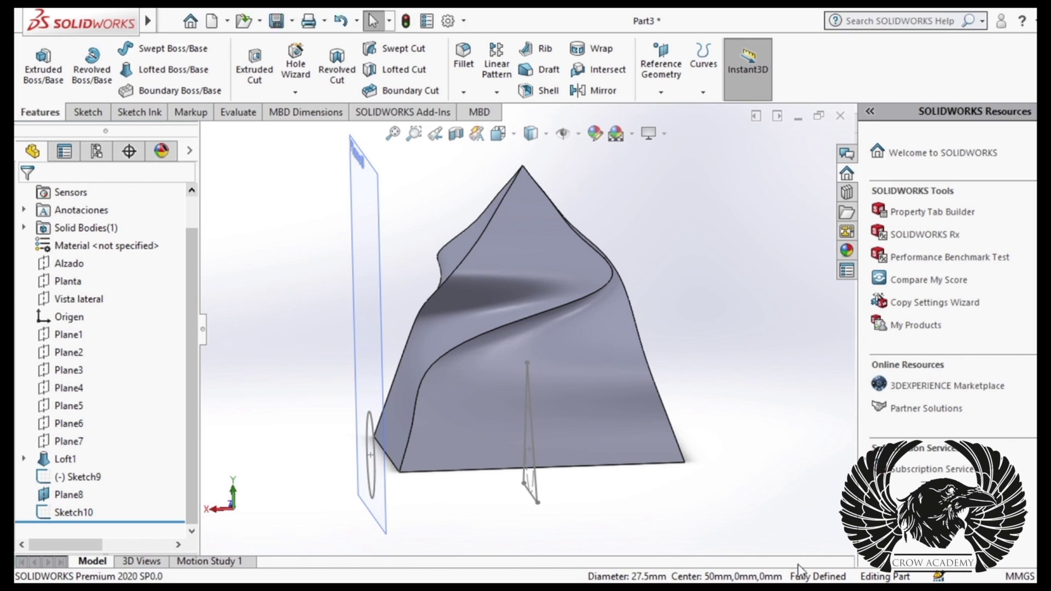
click(404, 69)
Add the Sketch9 triangle as second profile and confirm Cut-Loft1 through the solid's base.
click(535, 467)
mouse_move(535, 466)
middle_down()
mouse_move(644, 418)
mouse_move(630, 416)
middle_up()
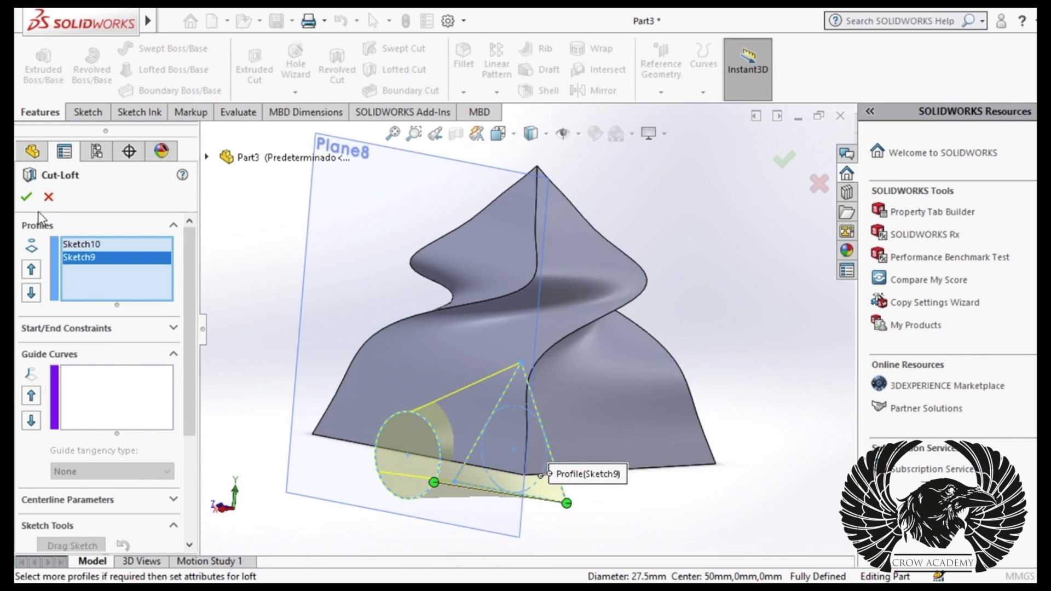
click(26, 197)
mouse_move(770, 440)
middle_down()
mouse_move(727, 482)
mouse_move(794, 483)
mouse_move(801, 425)
mouse_move(684, 425)
middle_up()
click(793, 483)
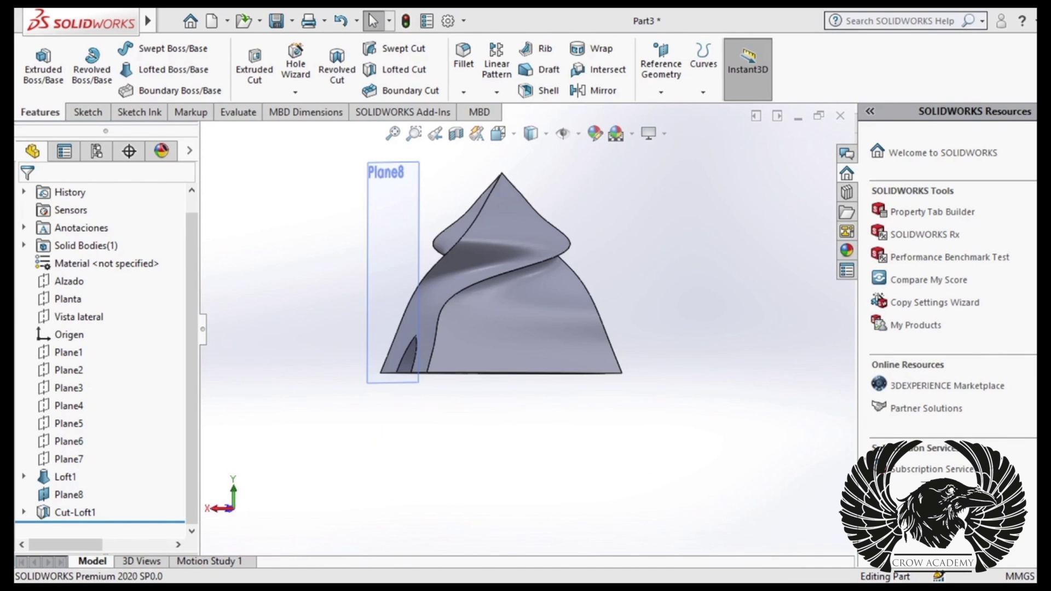